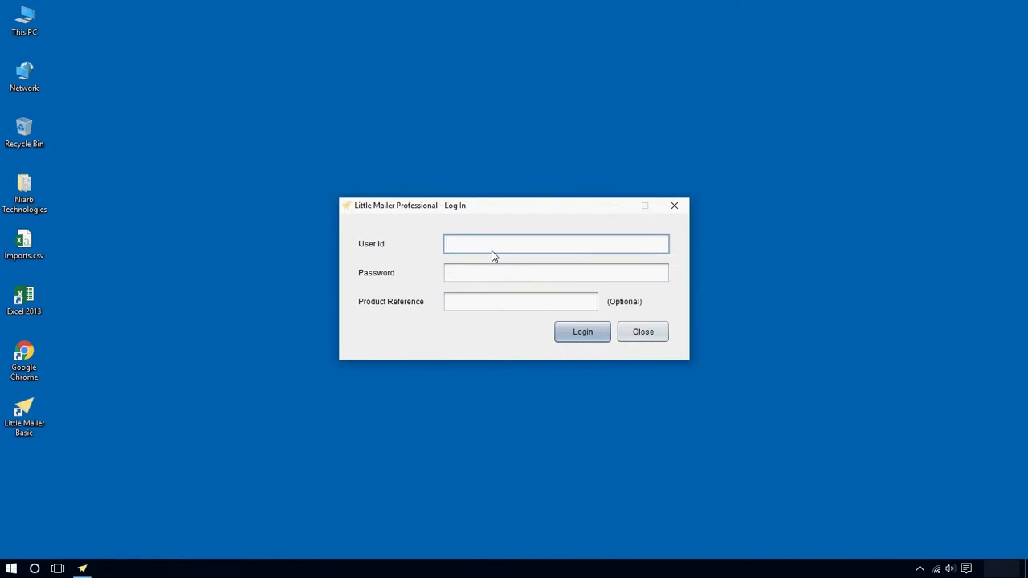
Log in with the demo User Id and its password
key(Tab)
text(demo)
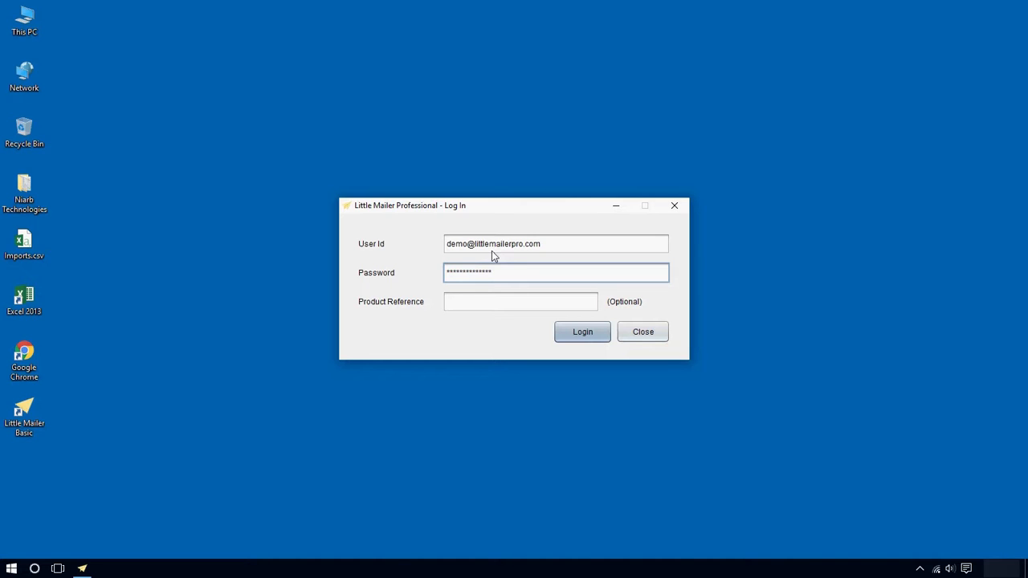
key(Return)
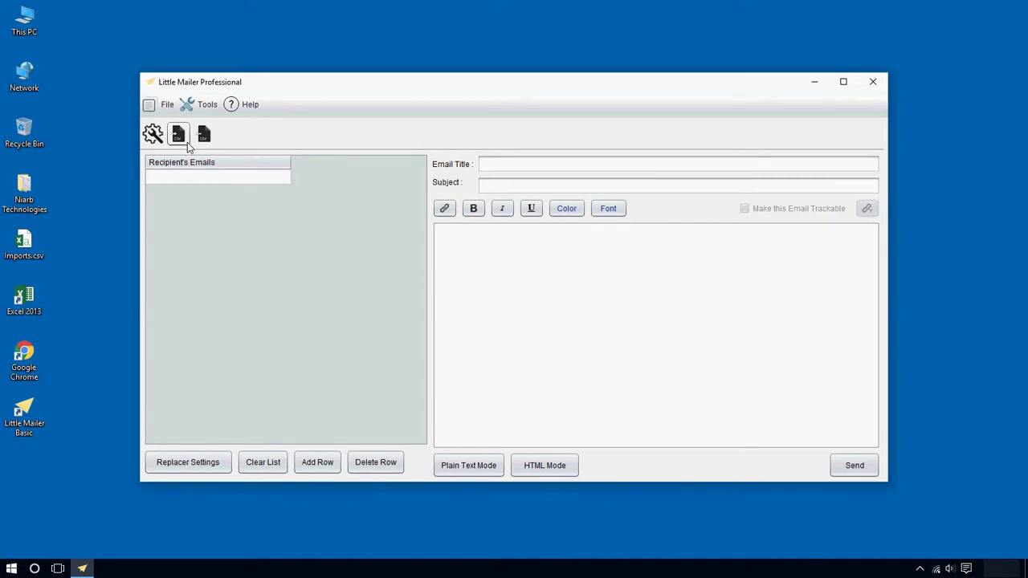
Open the Email Transporters settings and begin adding a new transporter
click(155, 141)
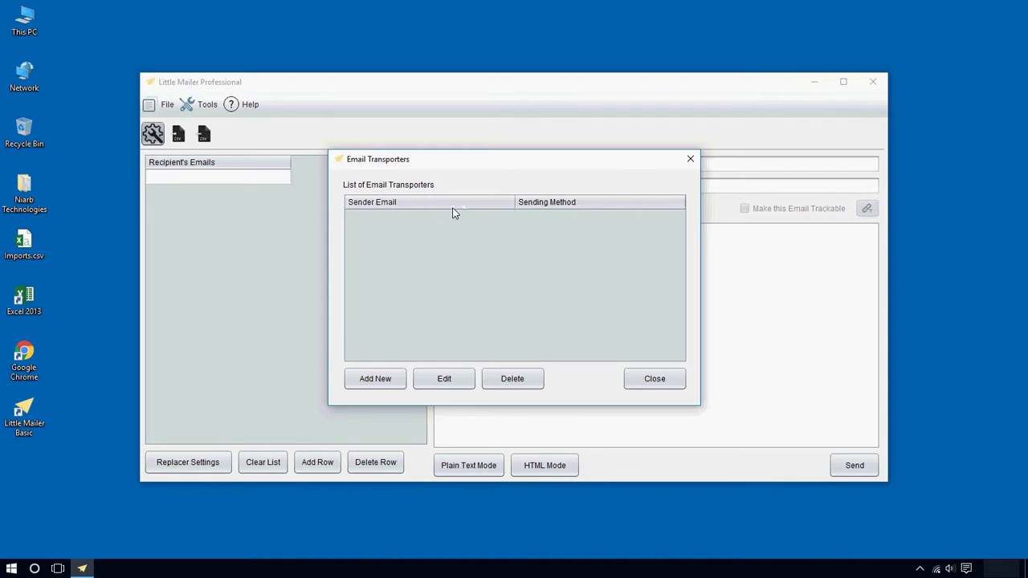
click(375, 383)
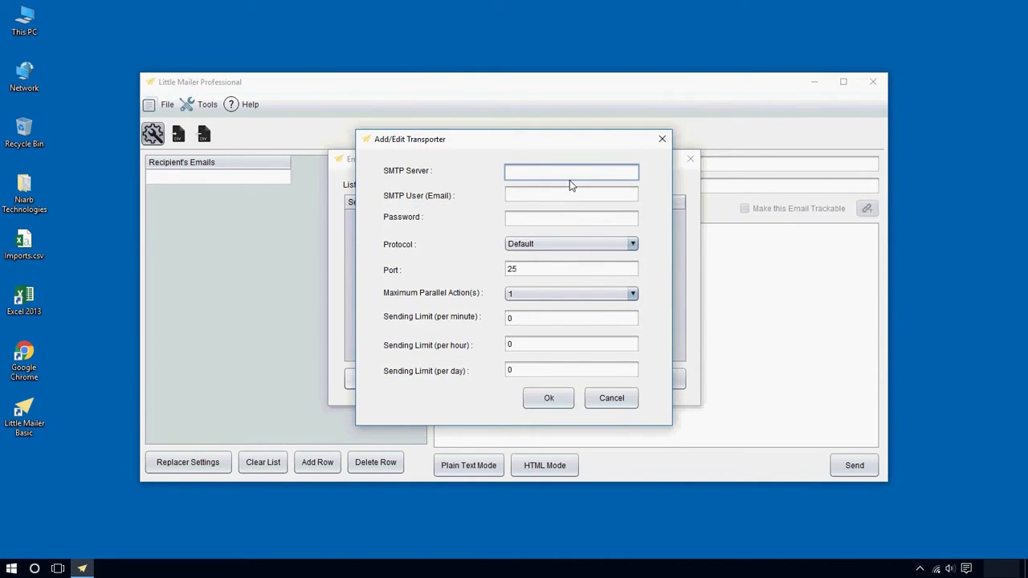
Enter SMTP server smtp.littlemailerpro.com, the first sender's e-mail address and its password
text(smtp.littlemailerpro.com)
key(Tab)
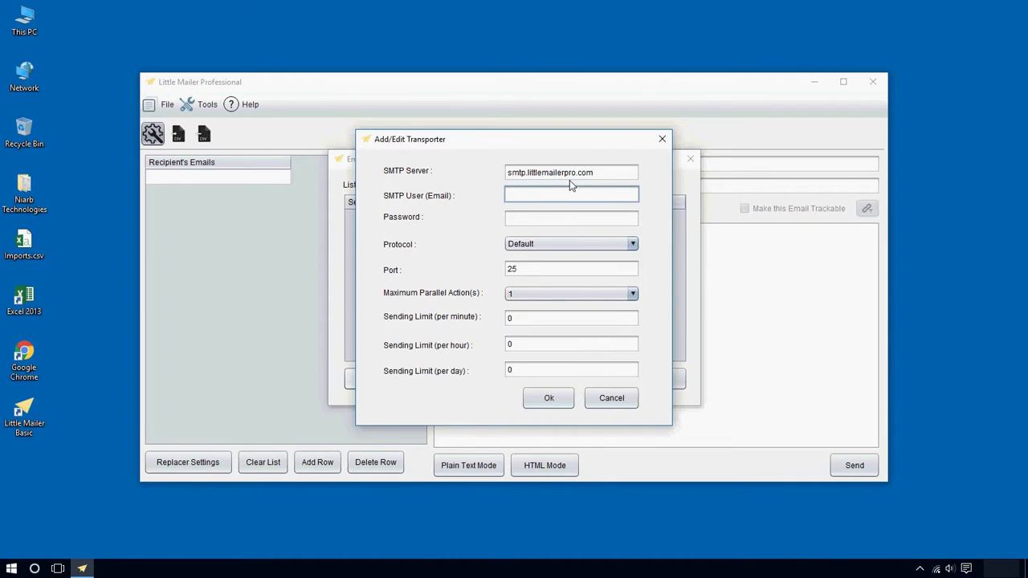
key(Tab)
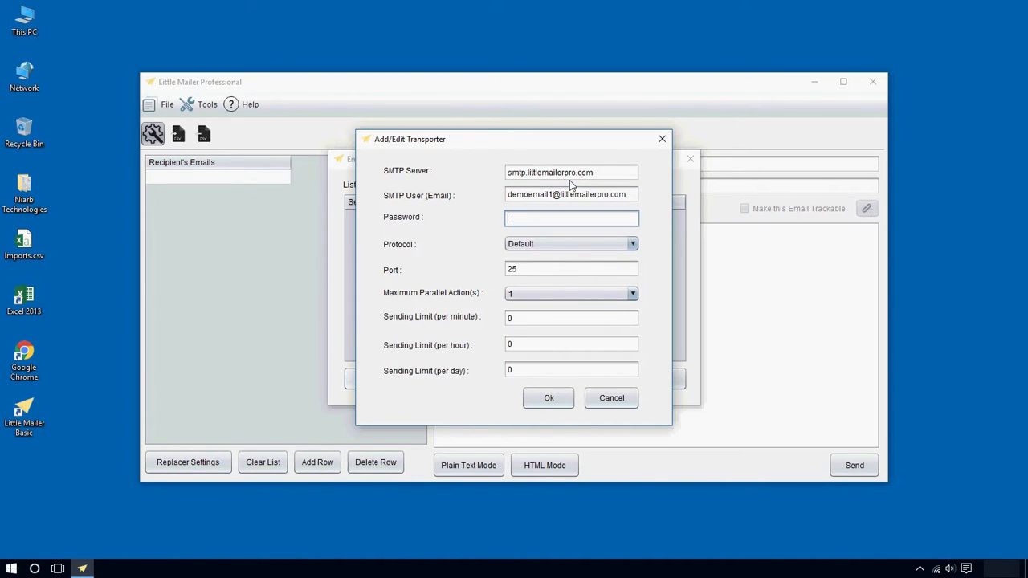
text(***************)
Set the connection to TLS on port 587 with 5 maximum parallel actions
click(546, 244)
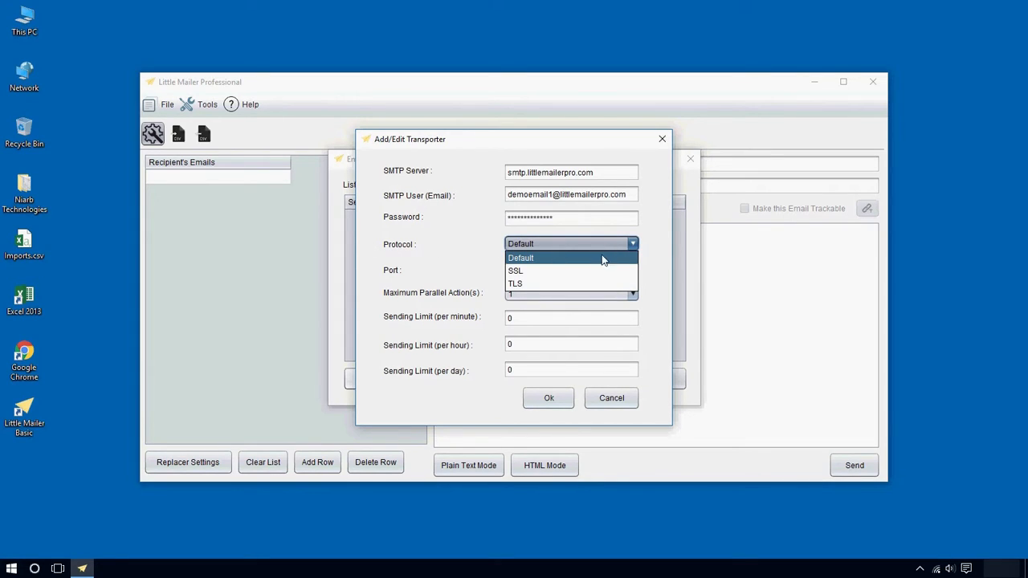
click(562, 286)
double_click(541, 269)
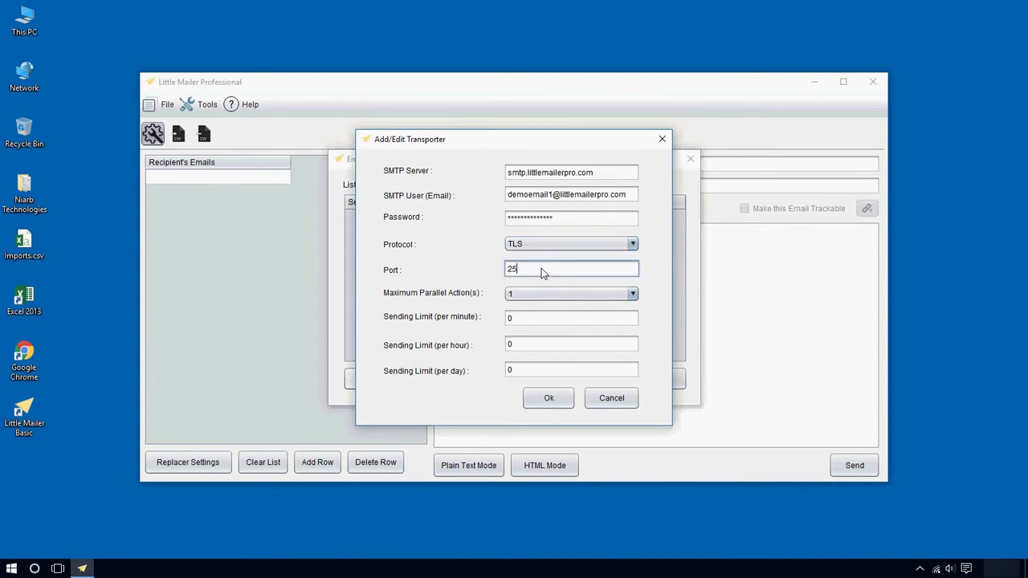
click(617, 273)
double_click(617, 273)
text(587)
mouse_move(605, 275)
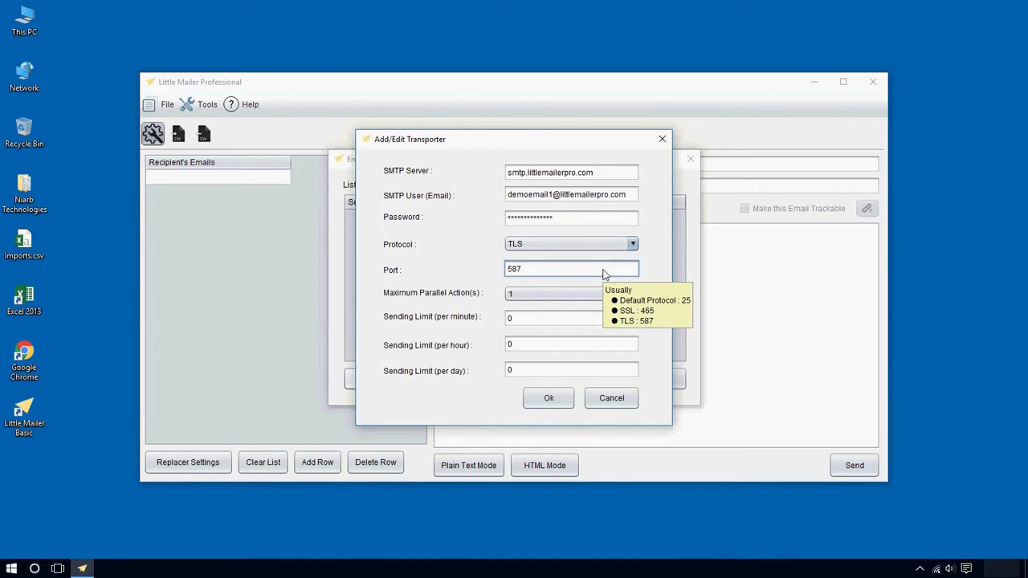
click(588, 294)
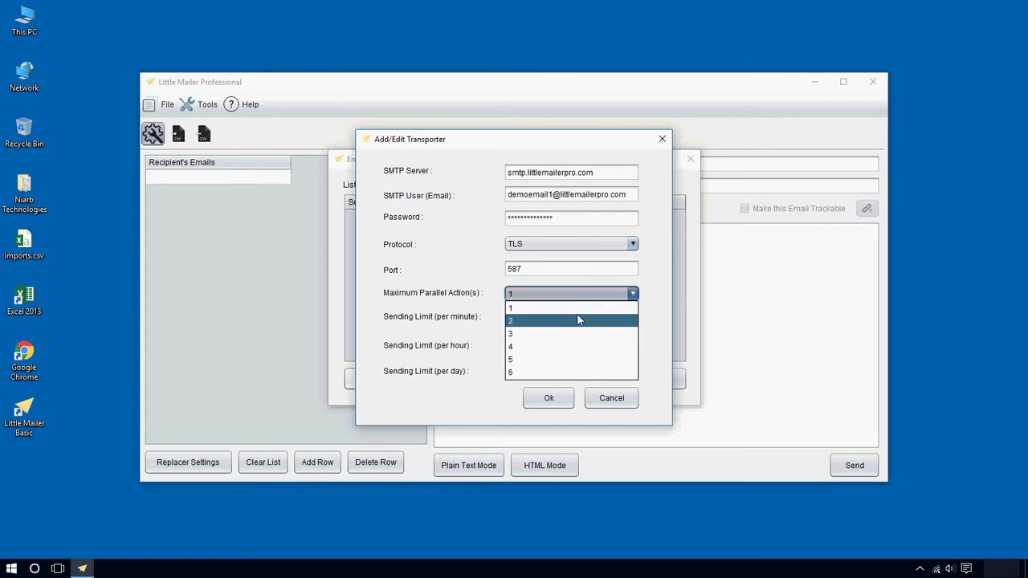
click(575, 362)
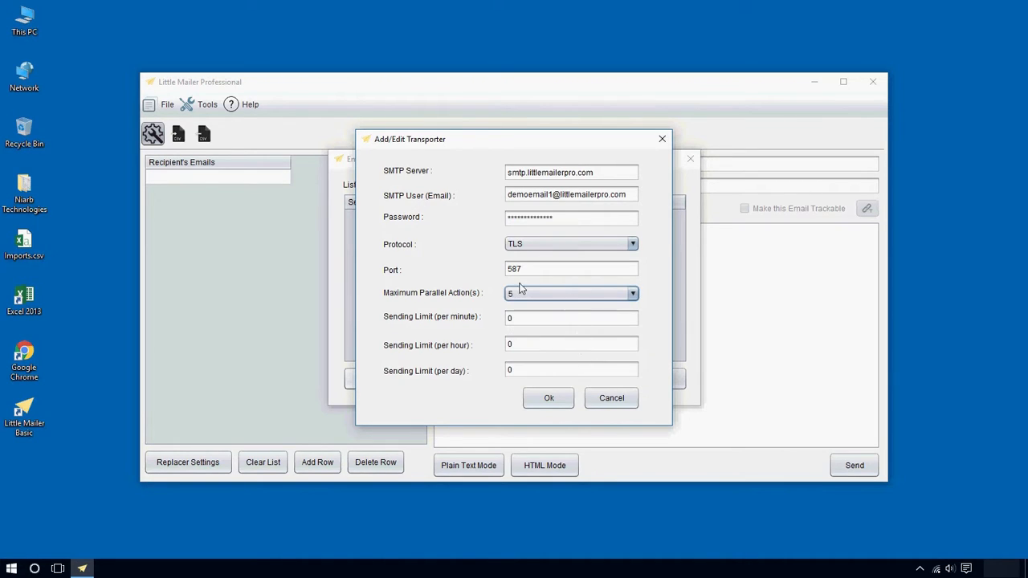
Set sending limits to 30 per minute and 10000 per day, and save the transporter
double_click(562, 322)
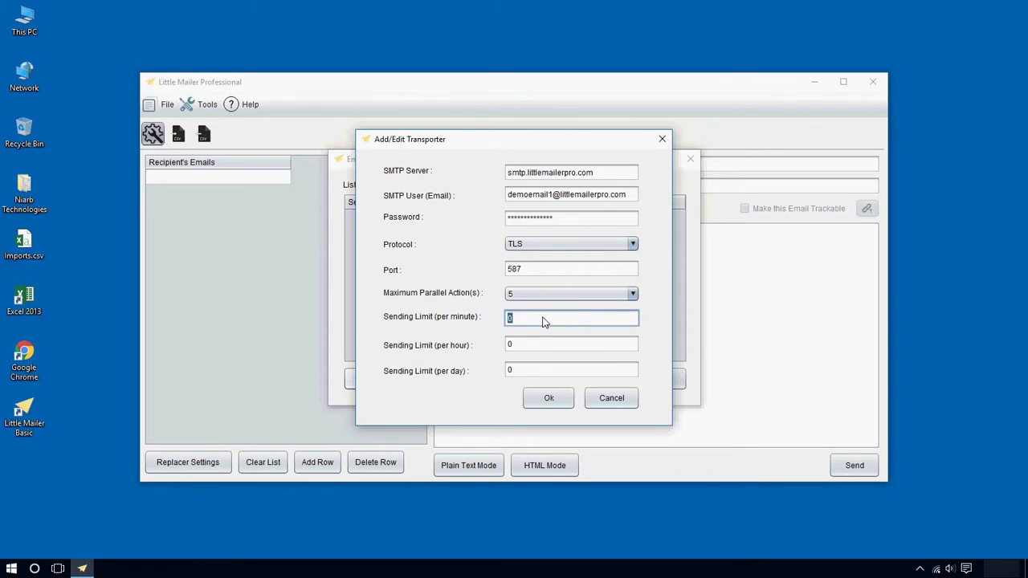
text(30)
click(528, 374)
text(10000)
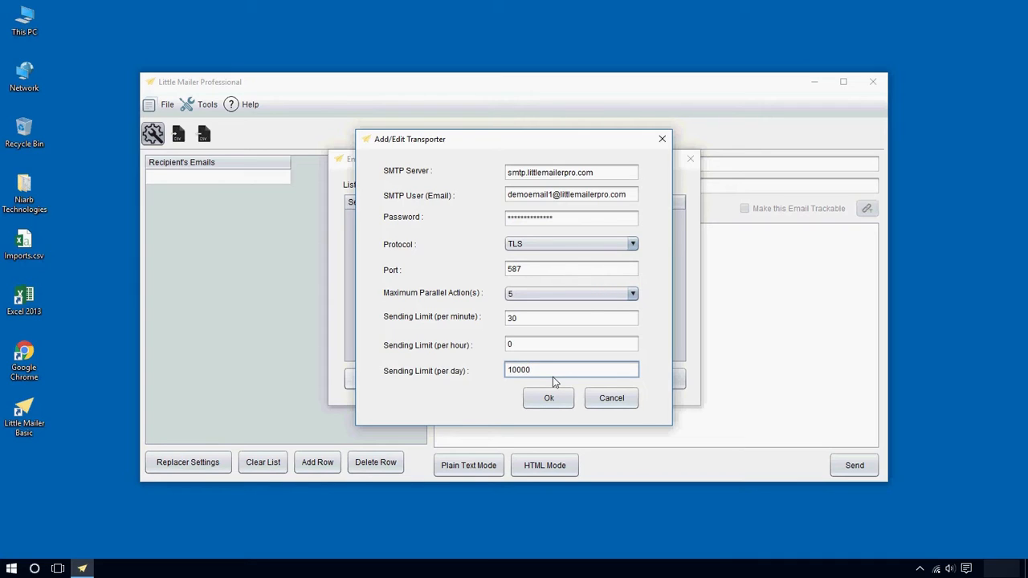
click(523, 345)
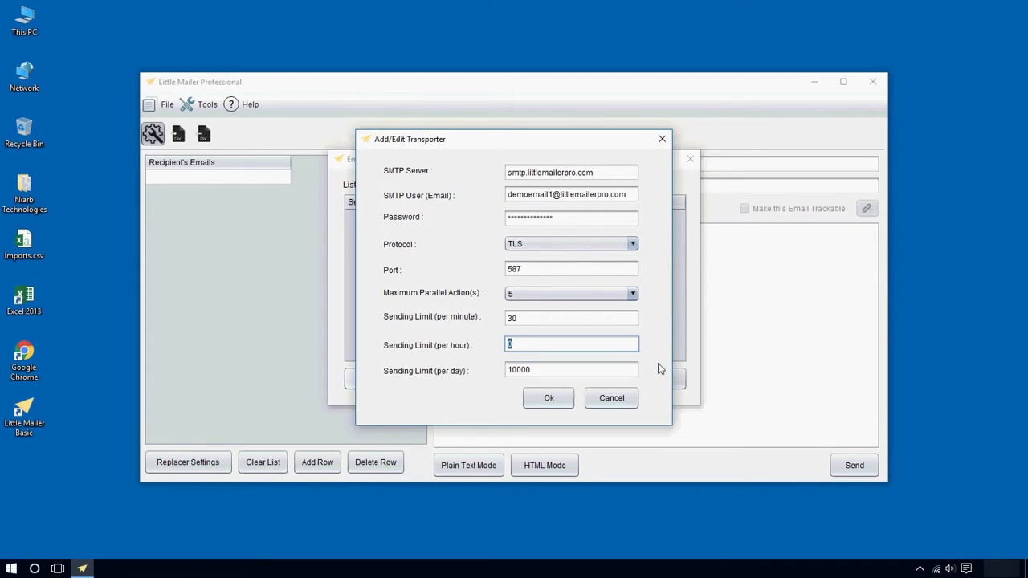
click(522, 321)
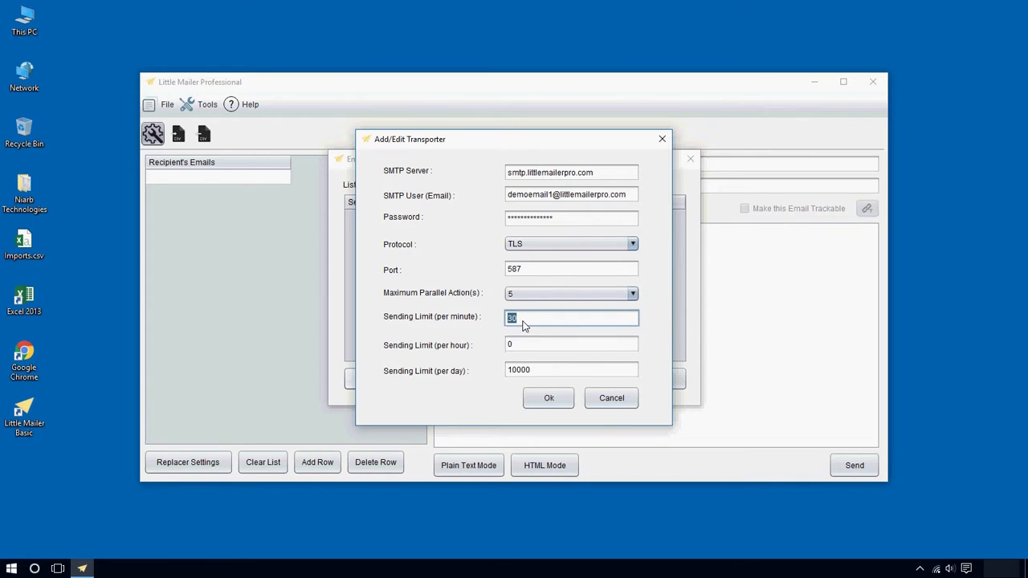
click(553, 402)
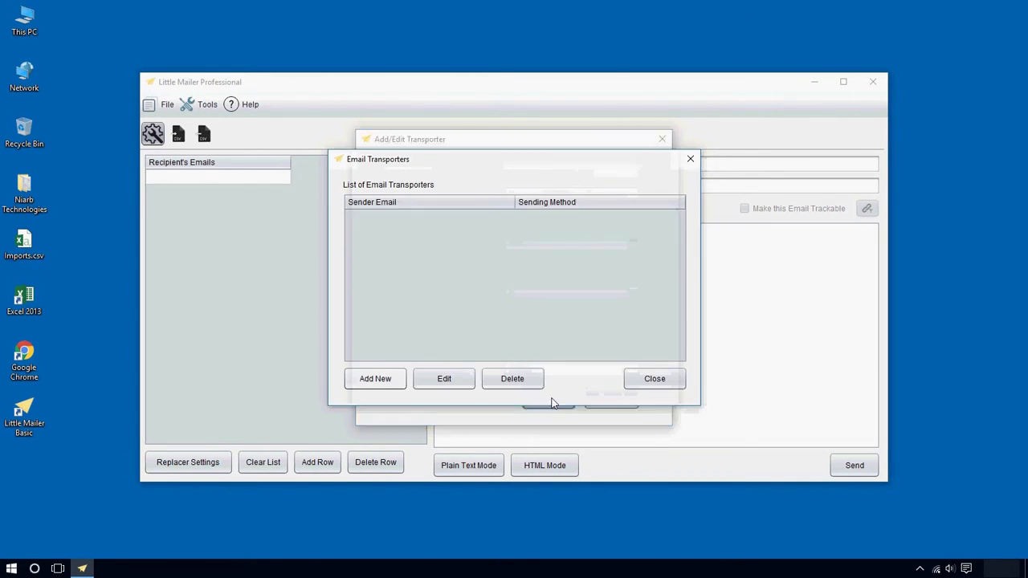
click(361, 386)
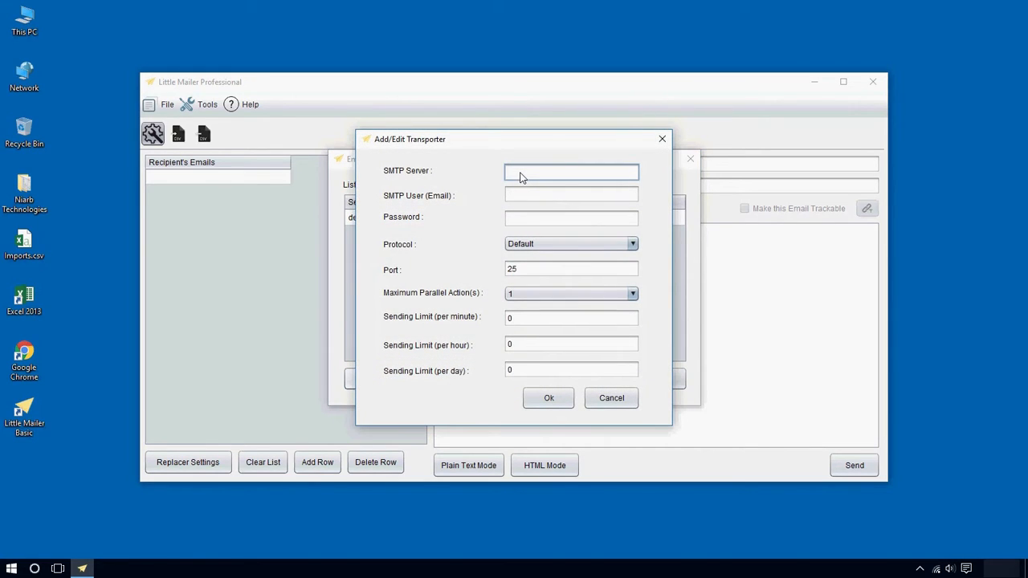
Enter SMTP server smtp.littlemailerpro.com, the second sender's e-mail address and its password
text(smtp.littlemailerpro.com)
key(Tab)
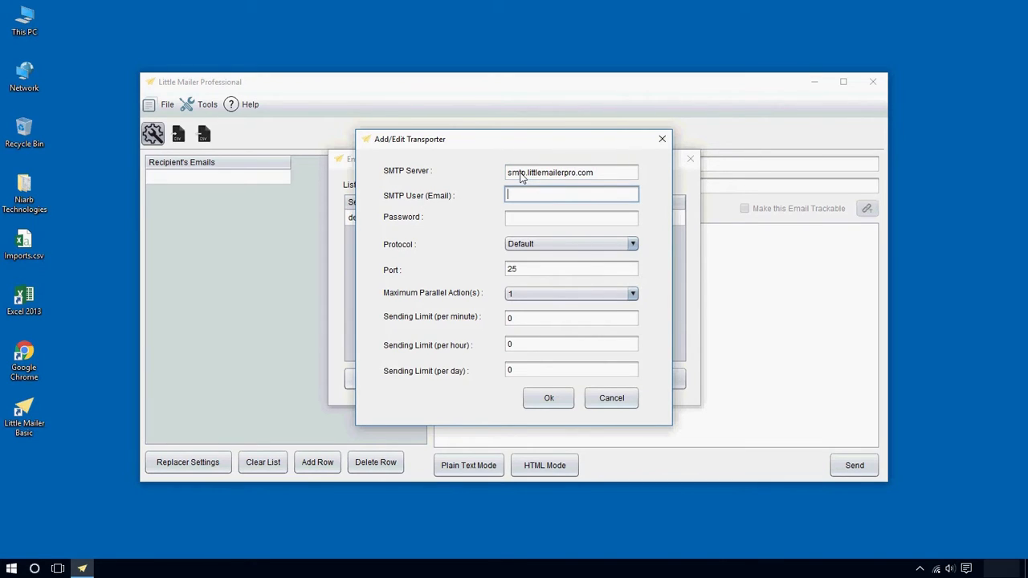
key(Tab)
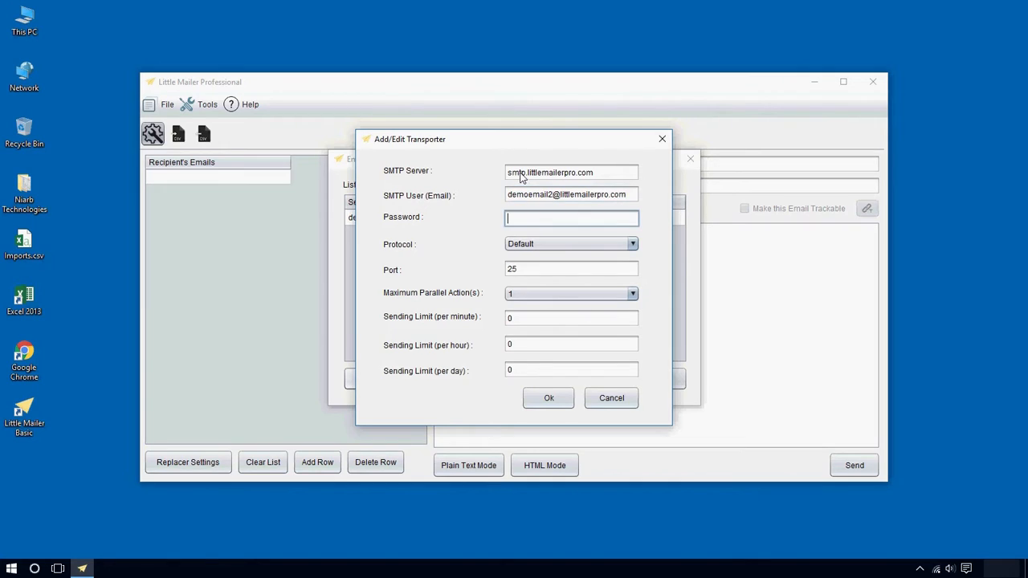
text(*************)
Set the connection to TLS on port 587 with 5 maximum parallel actions
click(522, 243)
click(536, 284)
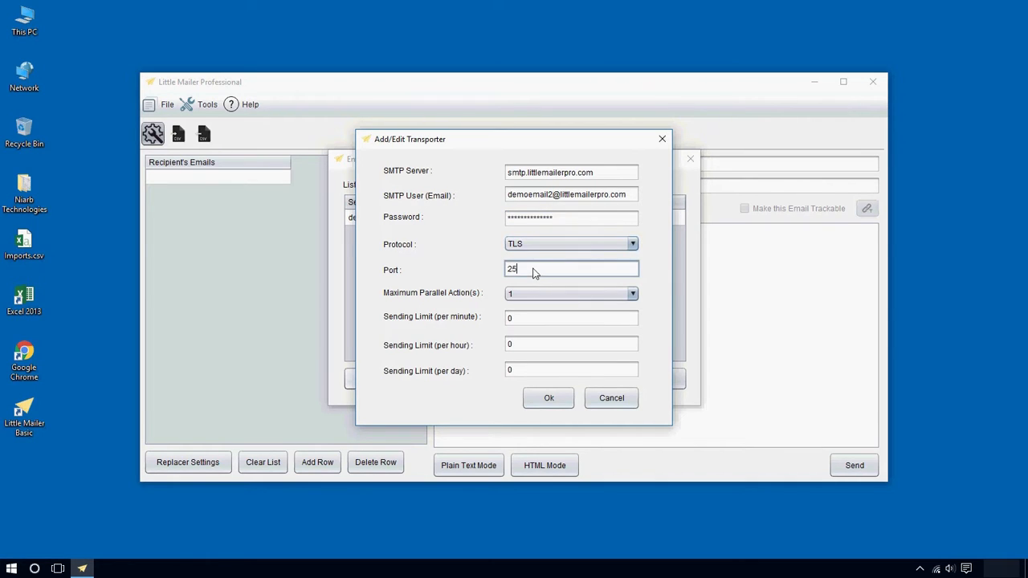
double_click(534, 271)
text(587)
mouse_move(628, 276)
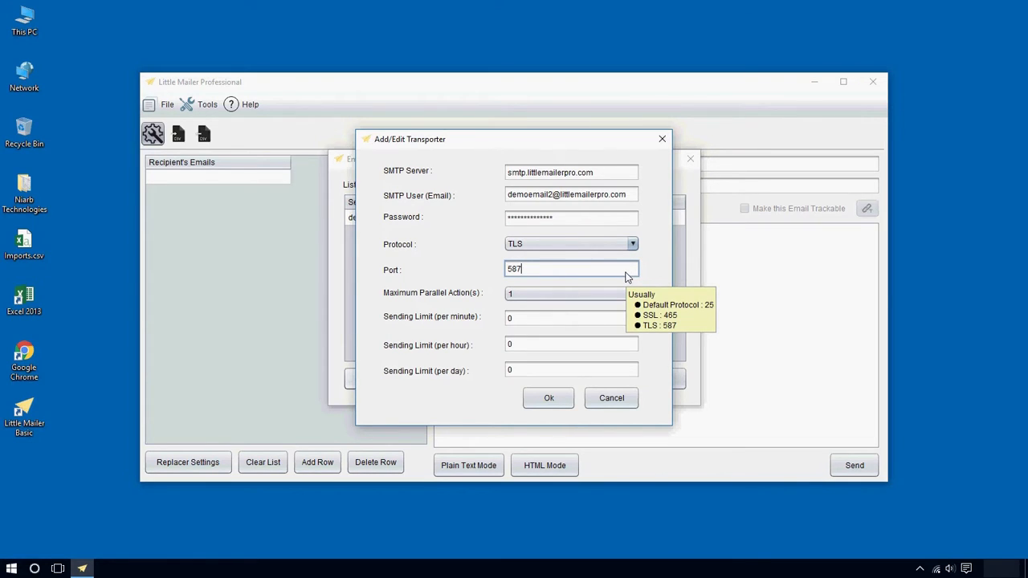
click(569, 294)
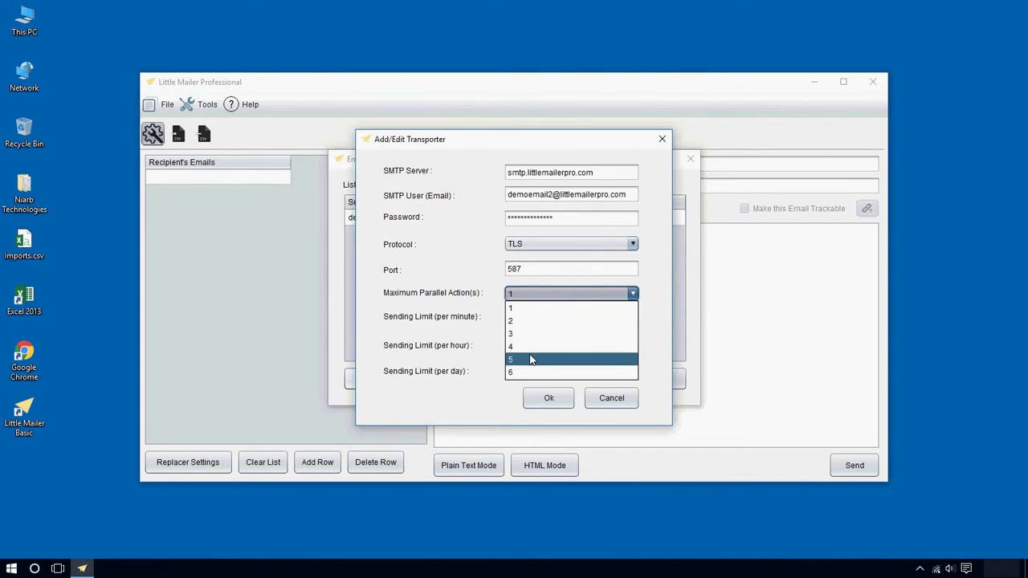
click(530, 360)
Set sending limits to 4 per minute and 15 per day, and save the second transporter
click(530, 322)
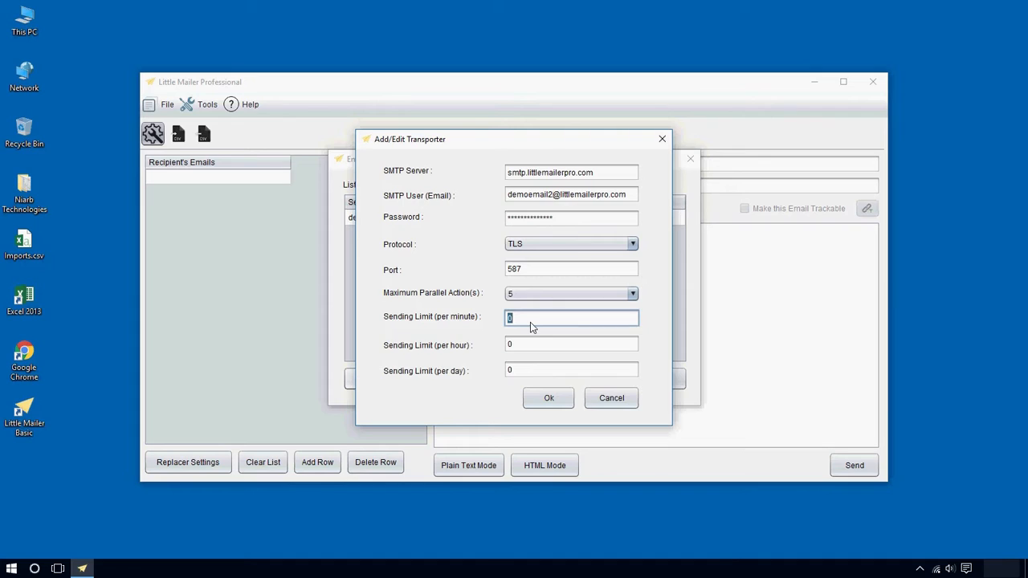
double_click(535, 371)
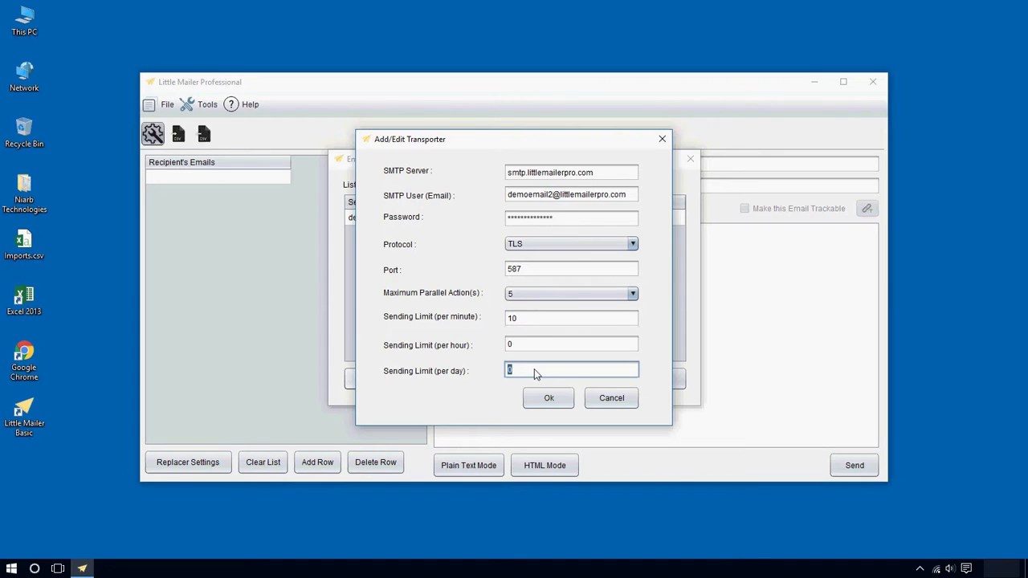
double_click(530, 321)
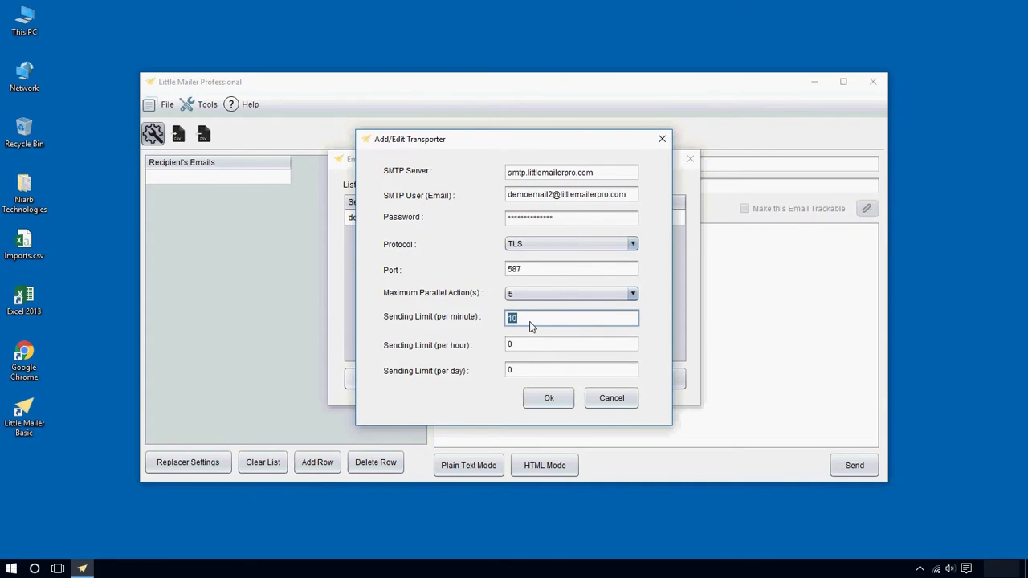
double_click(534, 374)
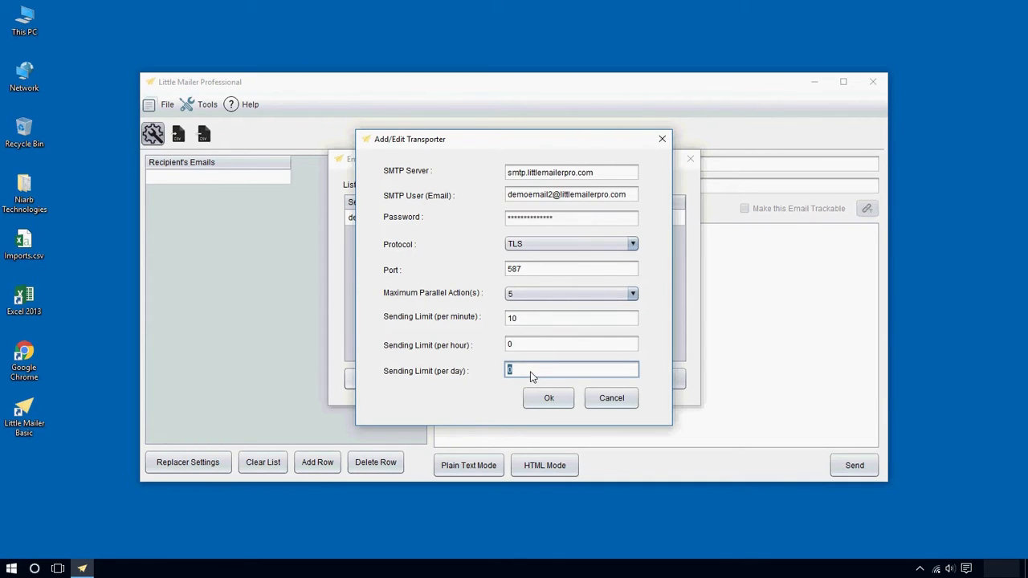
text(1000)
double_click(536, 372)
text(15)
double_click(545, 315)
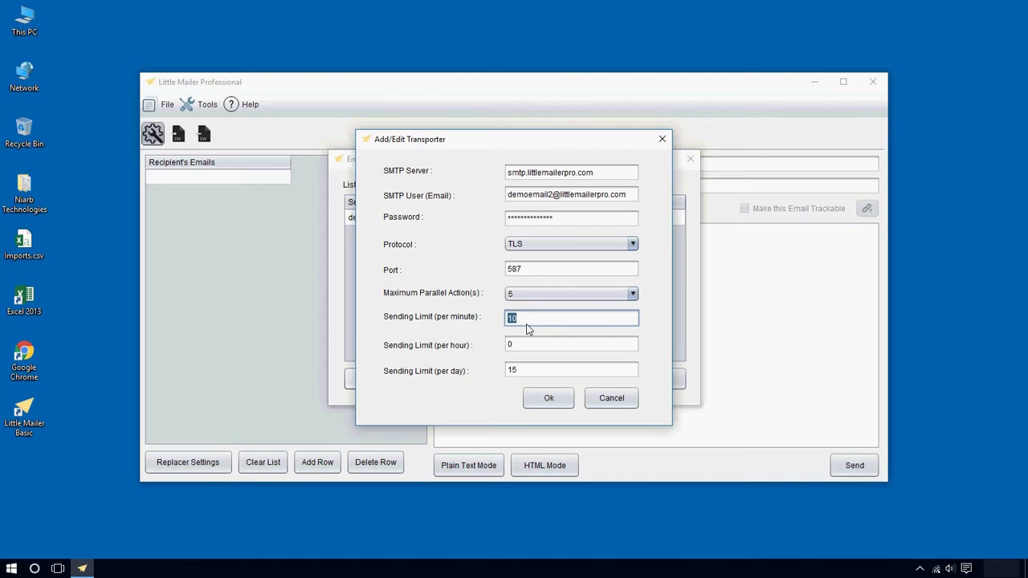
text(4)
click(527, 400)
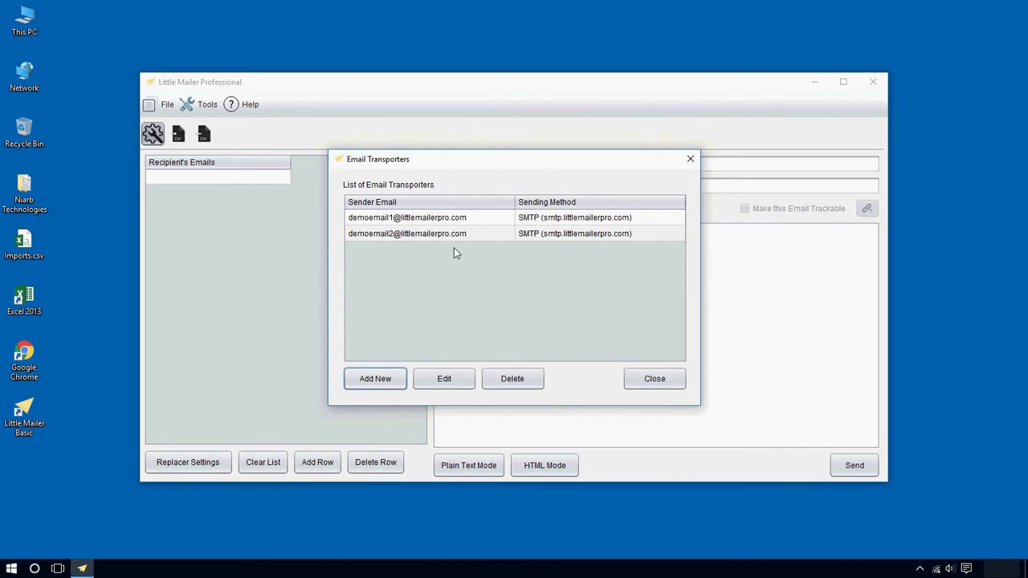
Close the Email Transporters list and widen the Recipient's Emails column slightly
click(663, 386)
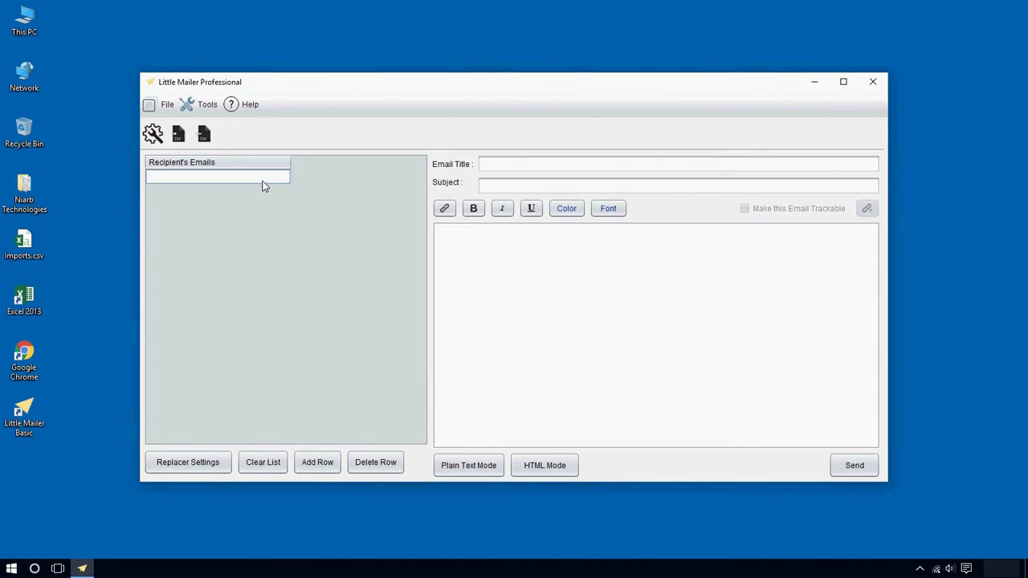
drag(290, 163, 293, 163)
In Replacer Settings, add the *|NAME|* placeholder
click(206, 466)
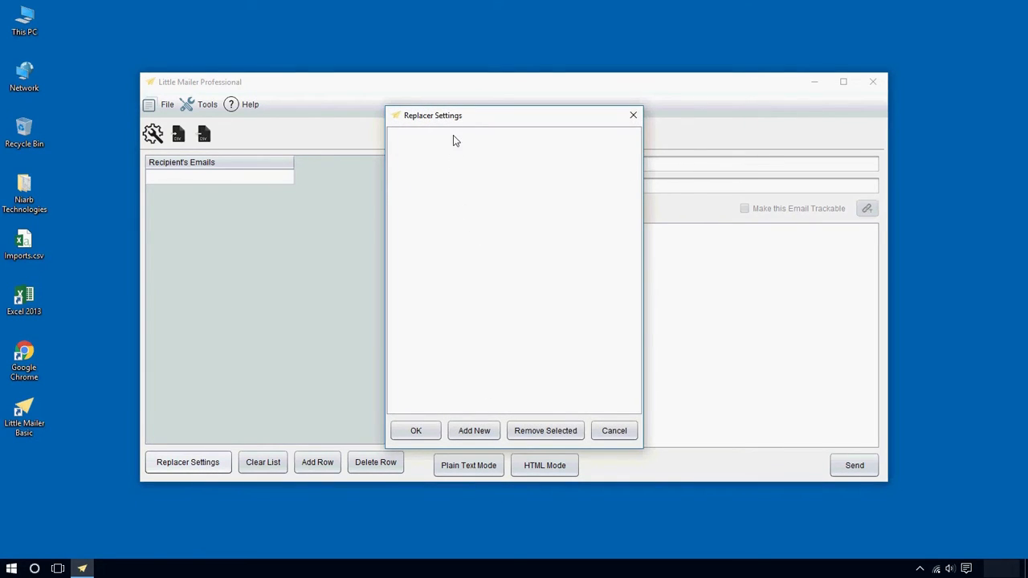
drag(452, 127, 535, 134)
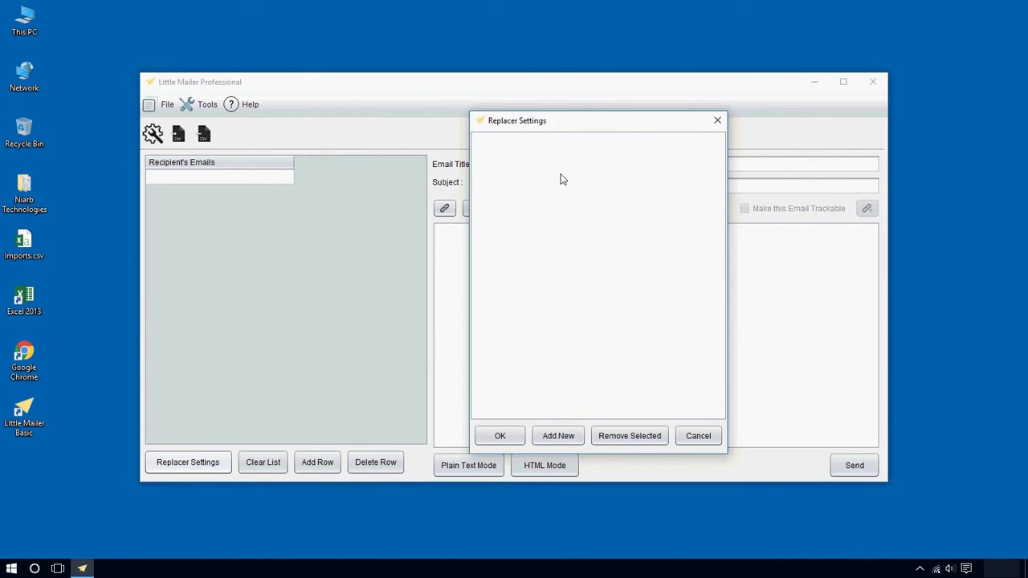
click(558, 434)
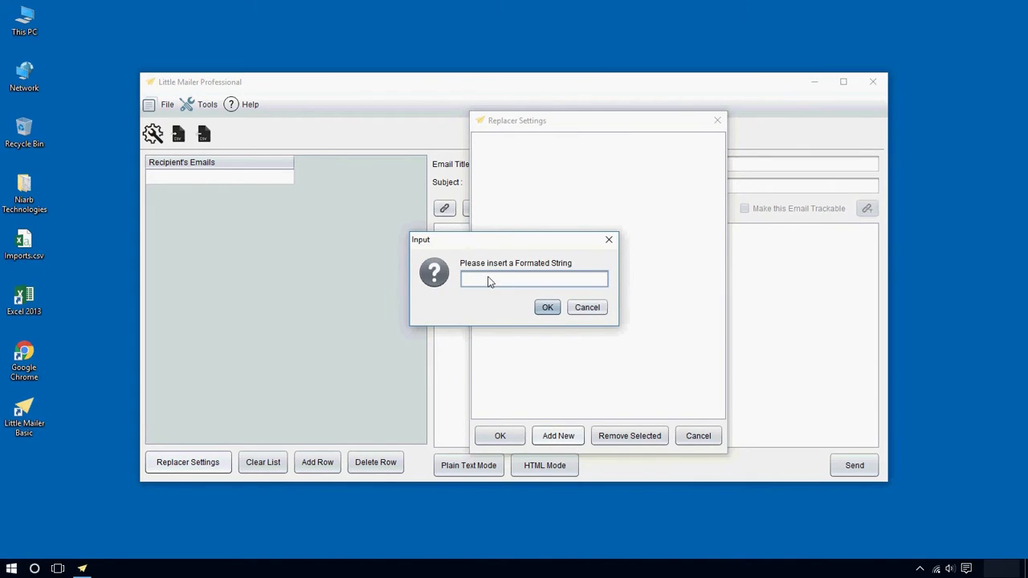
text(**)
key(Left)
key(Left)
key(Right)
text(|NAME|)
drag(537, 281, 442, 286)
click(547, 308)
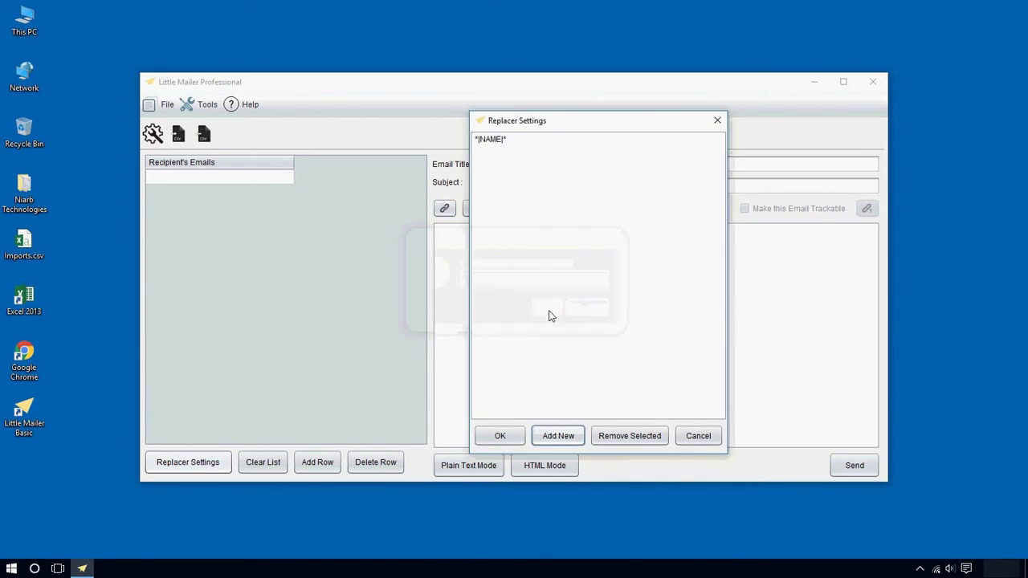
Add the *|EMAIL|* placeholder, then apply the settings and accept the warning
click(558, 437)
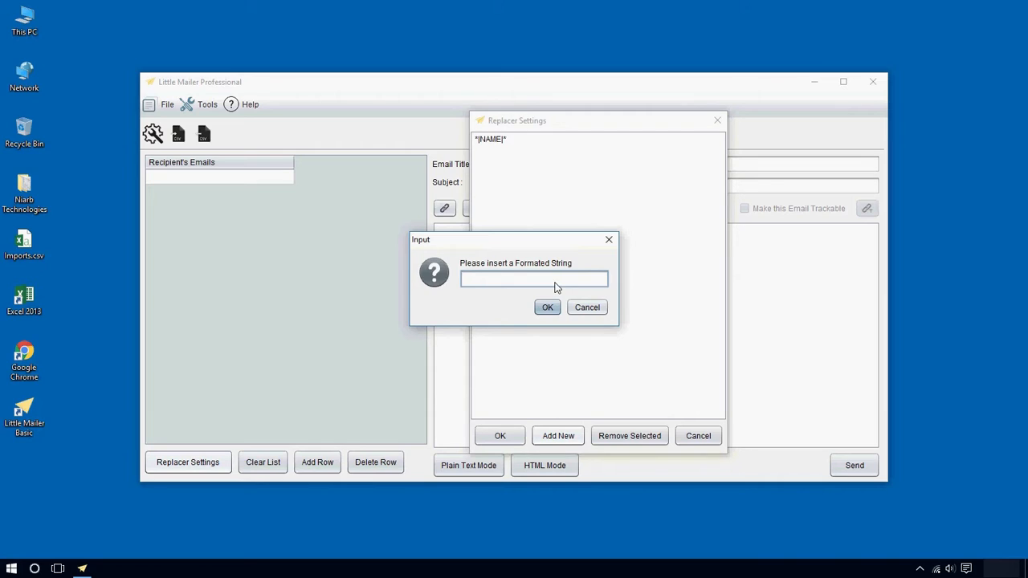
text(*|EMAIL|*)
click(547, 307)
click(504, 439)
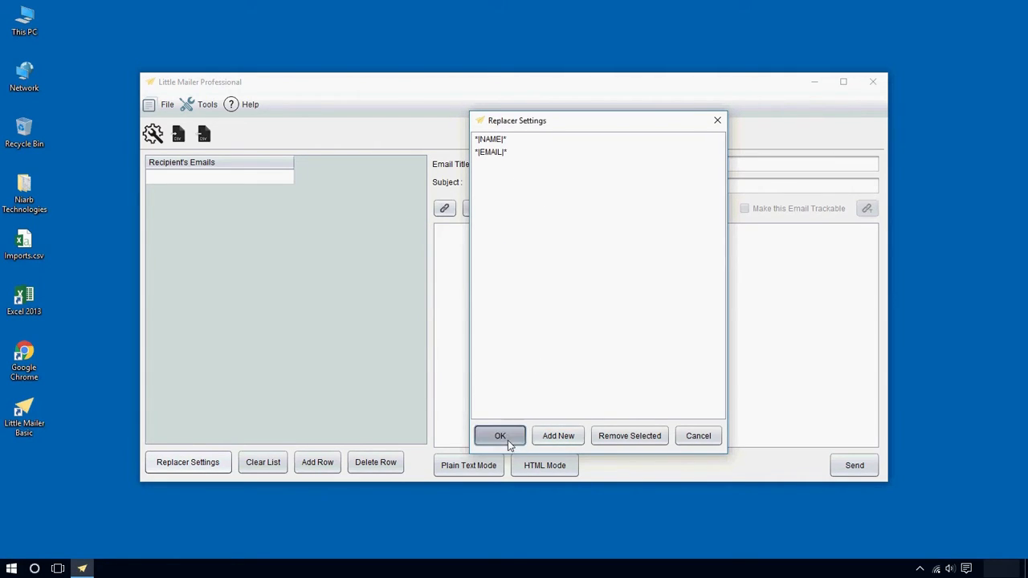
click(604, 311)
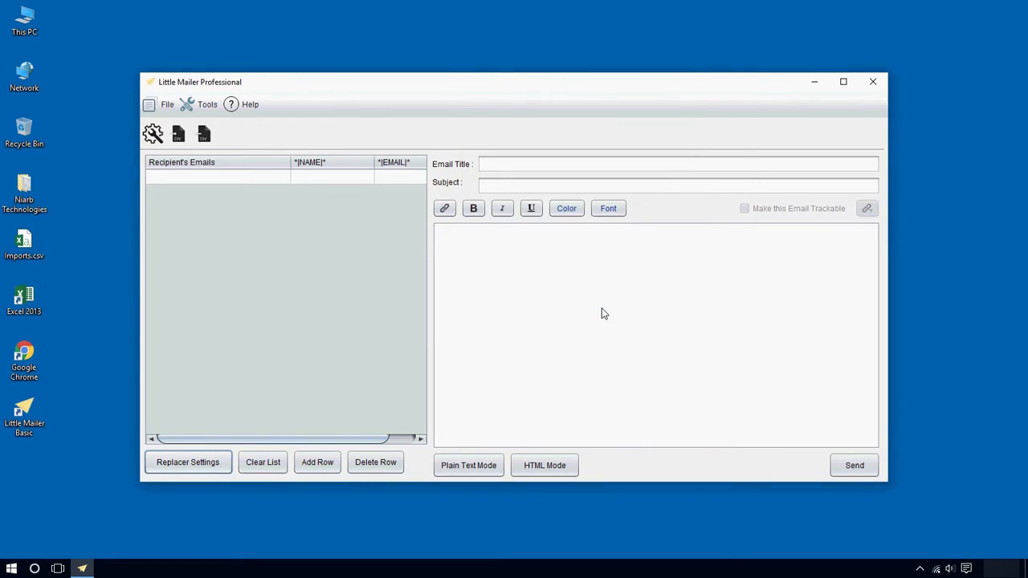
Resize the recipient email, *|NAME|* and *|EMAIL|* columns and open the CSV import chooser
drag(291, 167, 255, 163)
drag(328, 170, 338, 167)
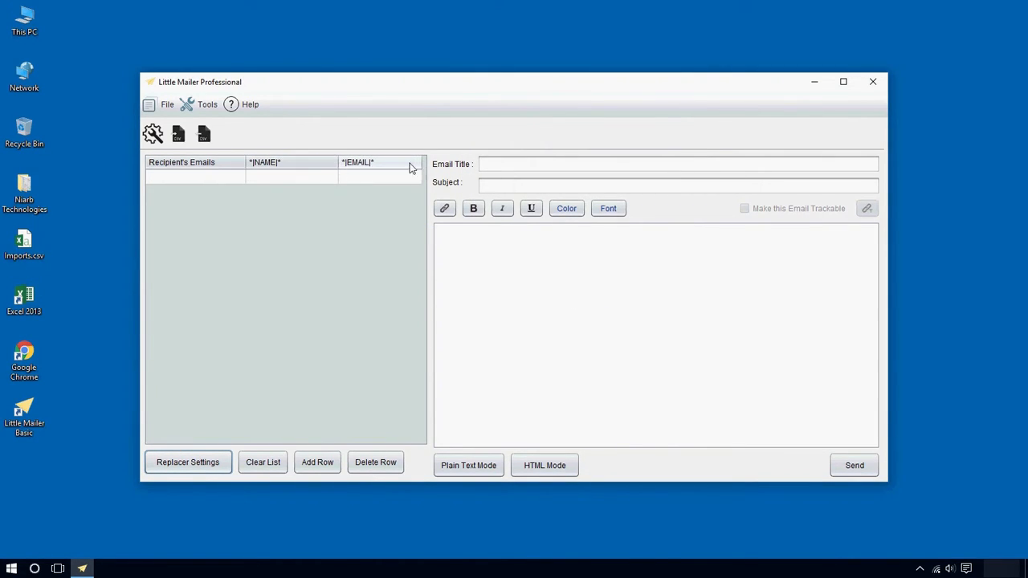
drag(424, 167, 446, 169)
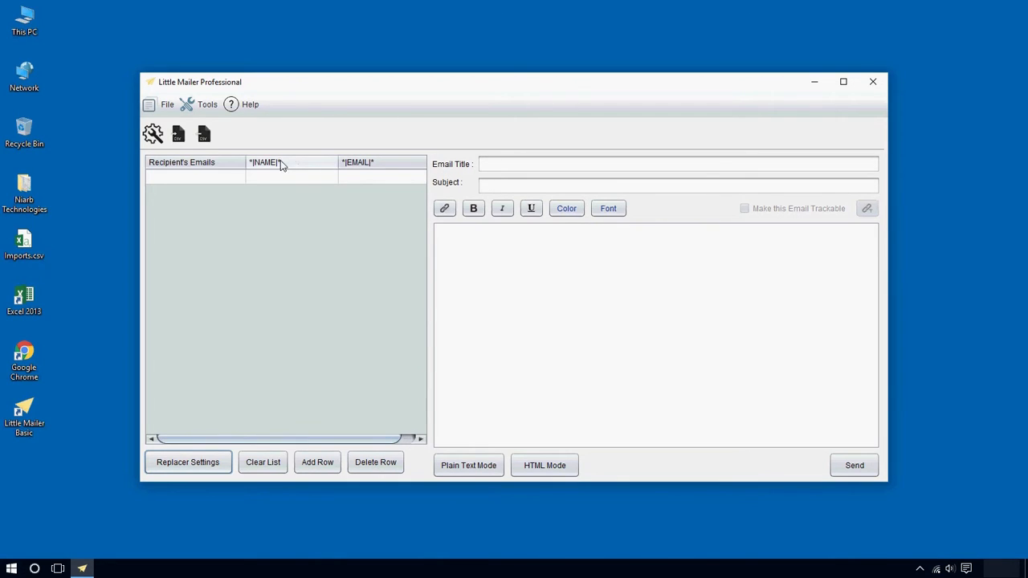
drag(245, 165, 271, 165)
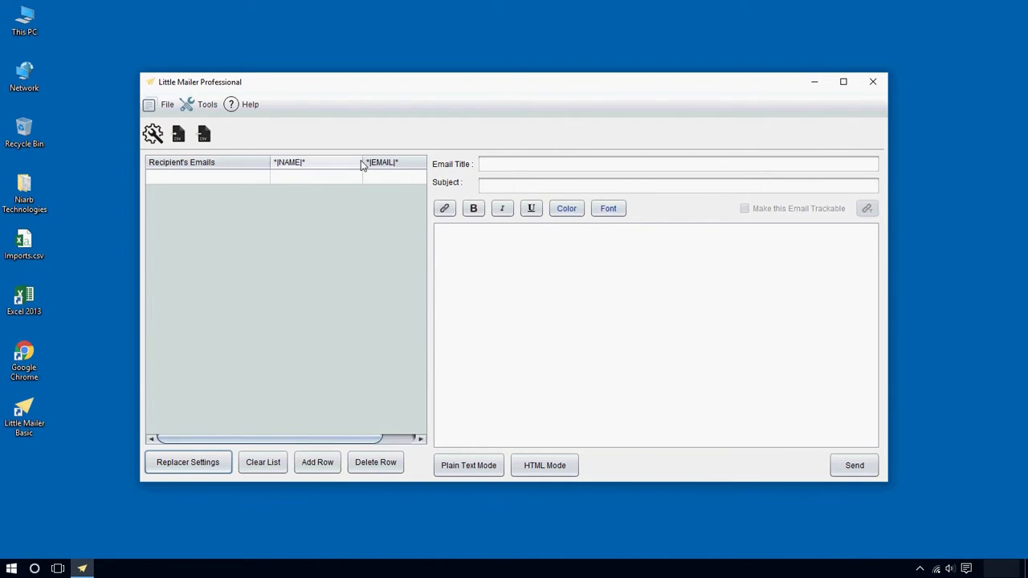
drag(362, 163, 372, 165)
click(255, 179)
click(317, 176)
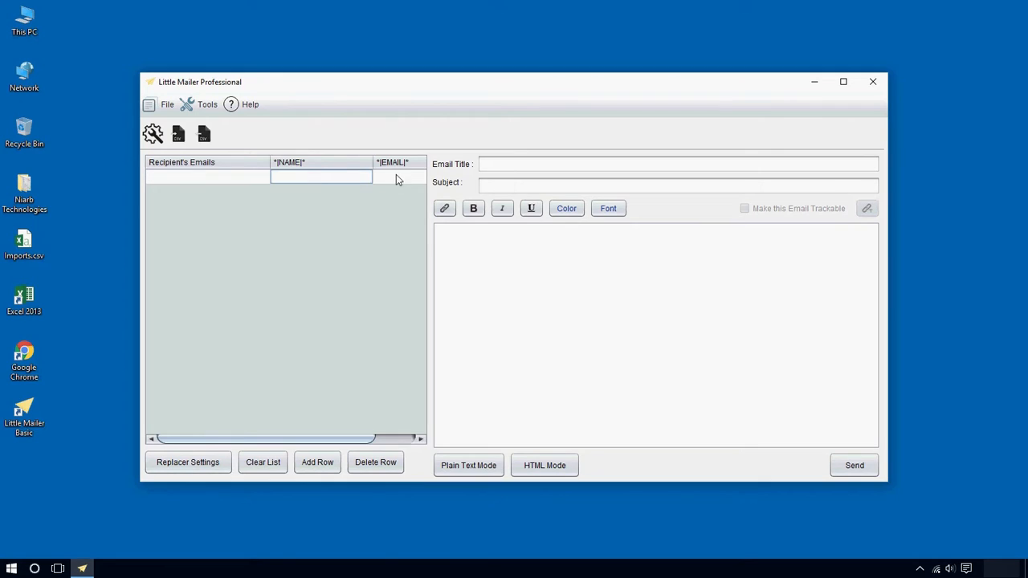
click(396, 176)
drag(219, 441, 167, 440)
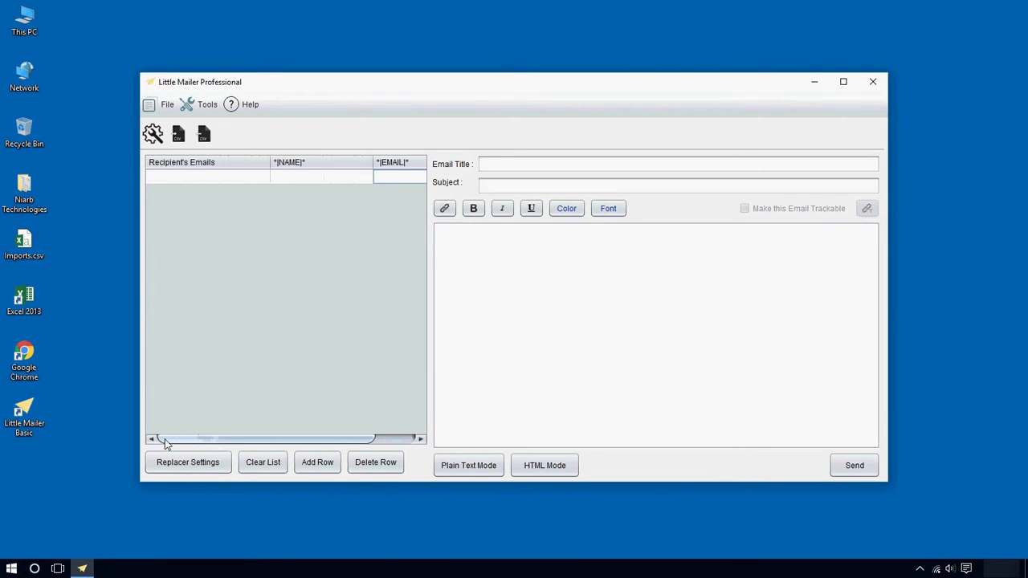
click(180, 139)
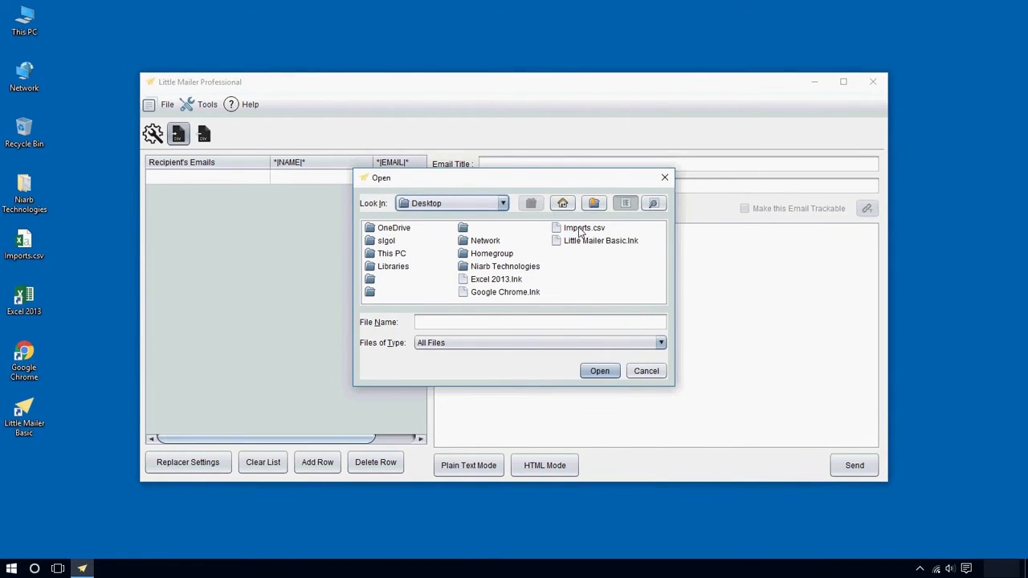
Import the 14 recipients from imports.csv and add the missing 'e' to the last address's domain
double_click(581, 231)
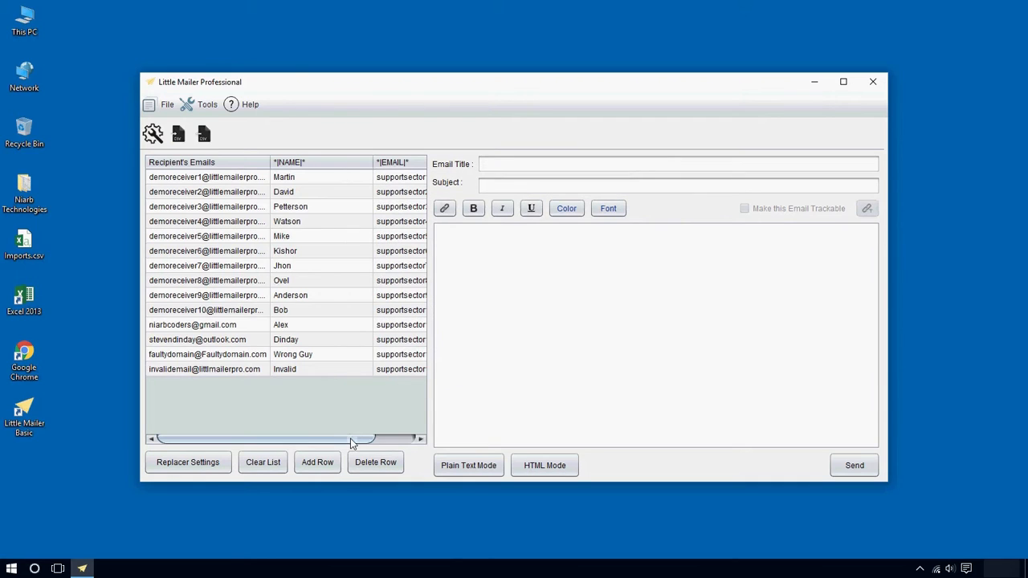
drag(353, 440, 324, 439)
double_click(207, 371)
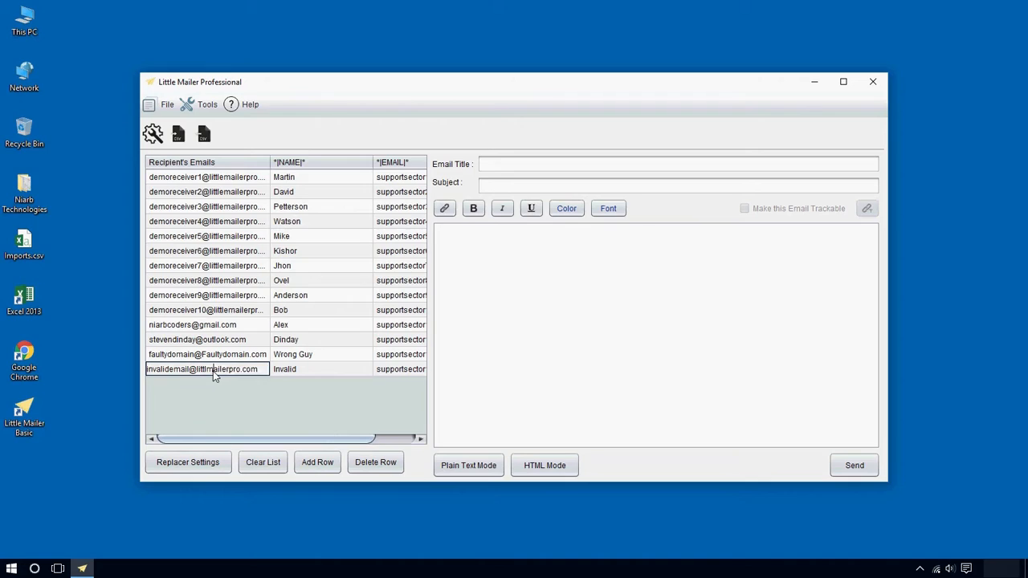
text(e)
click(311, 374)
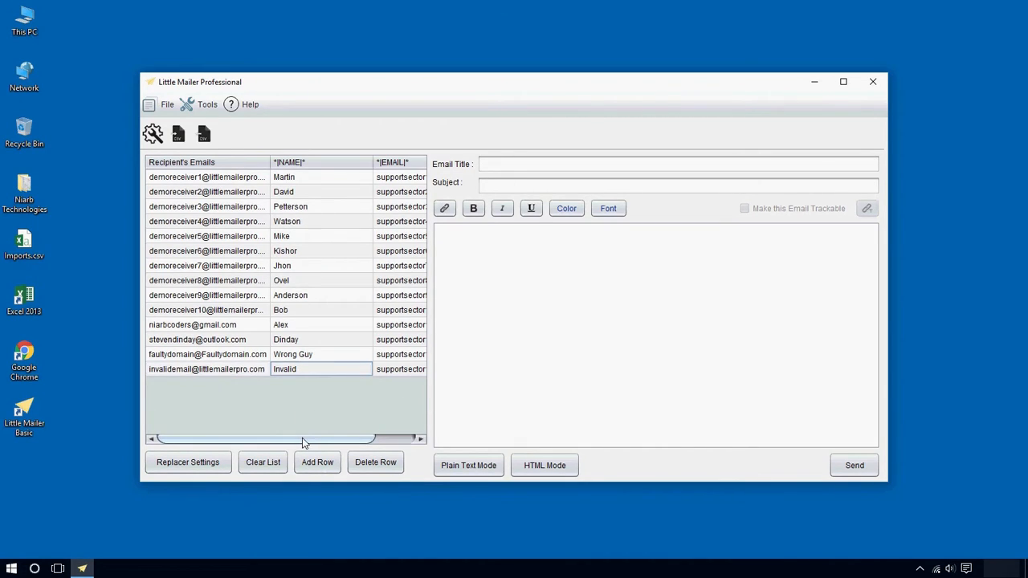
drag(345, 439, 312, 443)
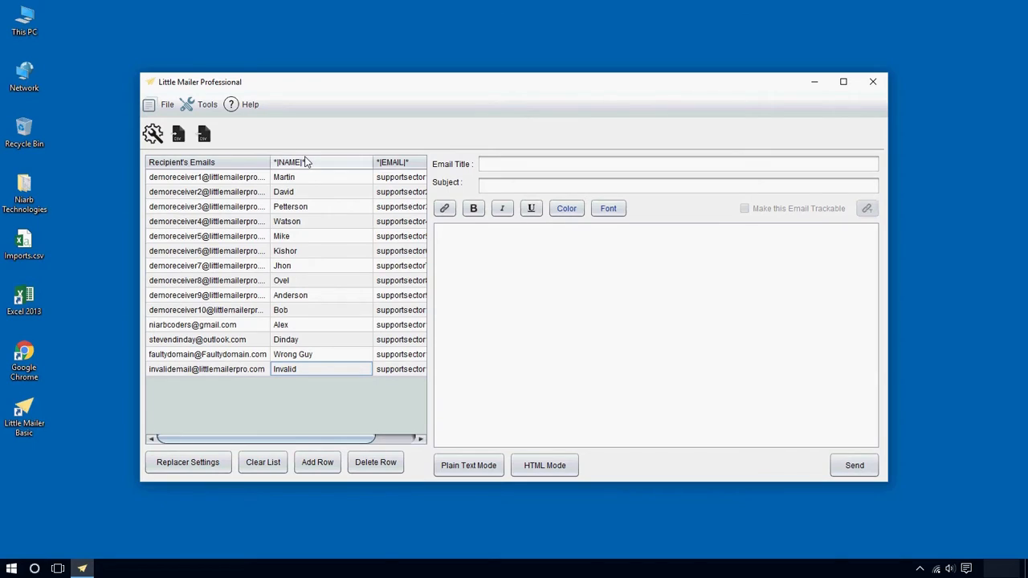
Enter title 'This title is for Mr. *|NAME|*' and subject 'This Subject is for Mr. *|EMAIL|*'
click(520, 167)
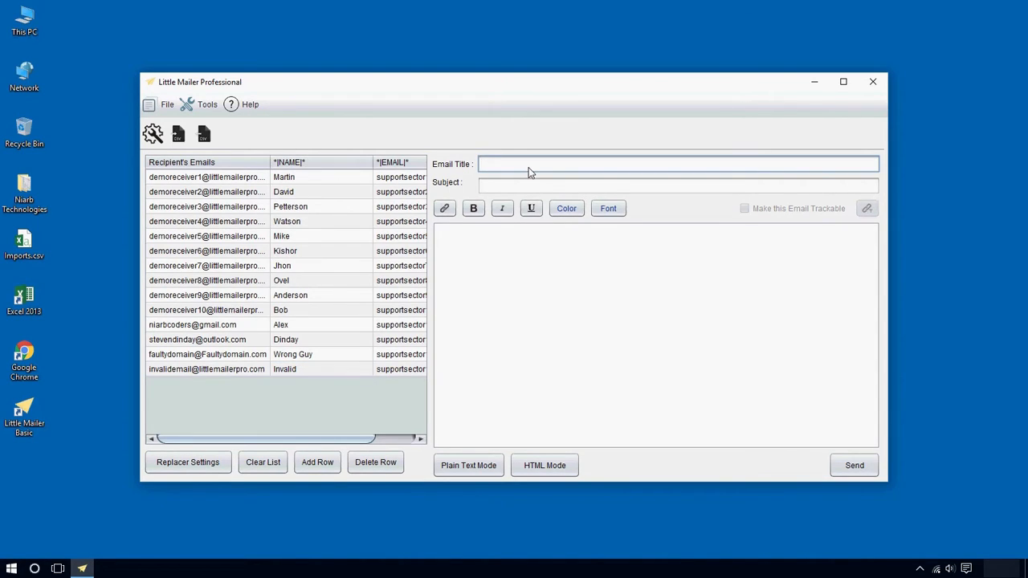
text(This title is for Mr. *|)
text(NAME|*)
click(536, 189)
text(T)
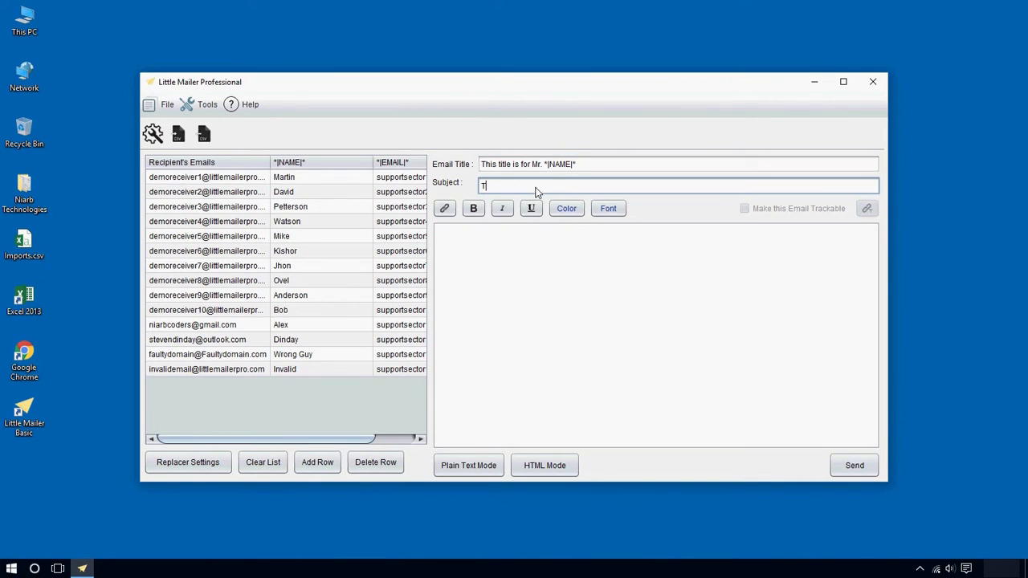
text(his Subject is for Mr. *|EMAIL|*)
Write body lines 'Hello Mr. *|NAME|*' and 'Please send an email to *|EMAIL|*'
click(576, 266)
text(Hello)
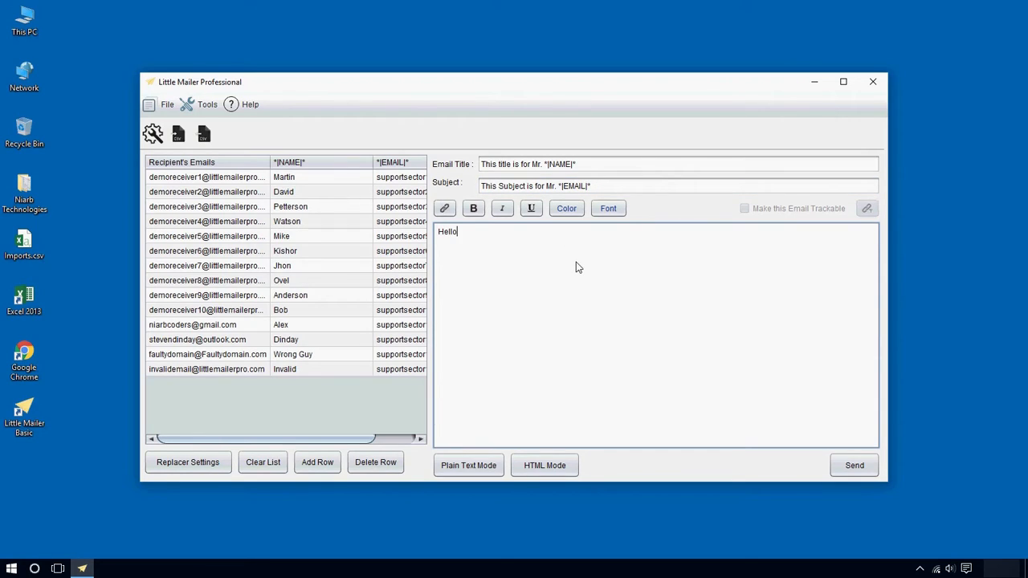
text( Mr. *||*)
key(Left)
key(Left)
text(NAME)
key(End)
key(Return)
text(Please send an email t)
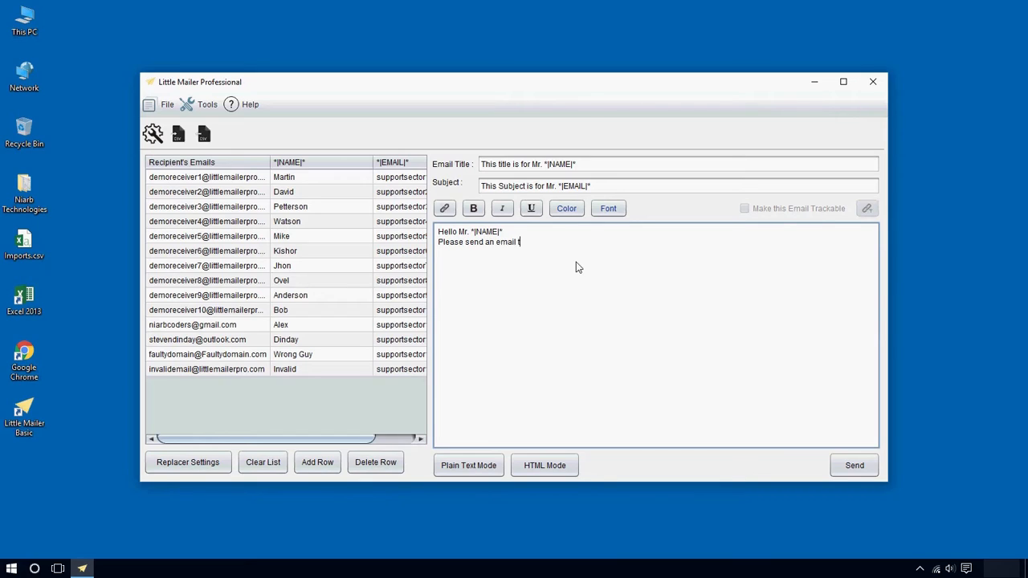
text(o *||*)
key(Left)
key(Left)
text(EMAIL)
Add the closing lines 'Thank You' and the Little Mailer signature
key(Return)
text(Thank You)
key(Return)
text(Little Mailer )
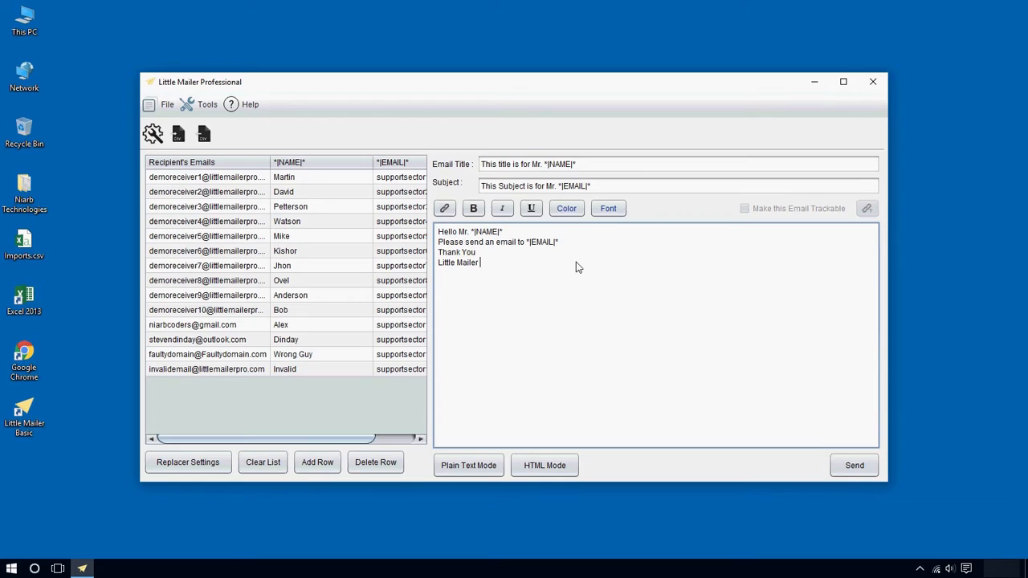
text(Pro.com)
key(BackSpace)
key(BackSpace)
key(BackSpace)
key(BackSpace)
key(BackSpace)
key(BackSpace)
key(BackSpace)
Send the email to all recipients, then inspect the log's faulty-domain failure and delivery lines
click(864, 474)
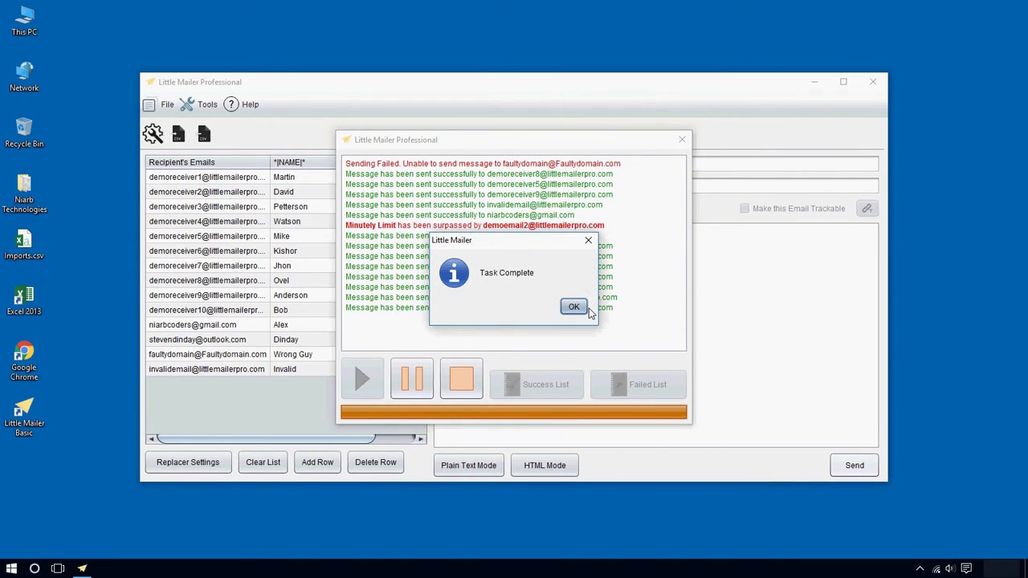
click(578, 308)
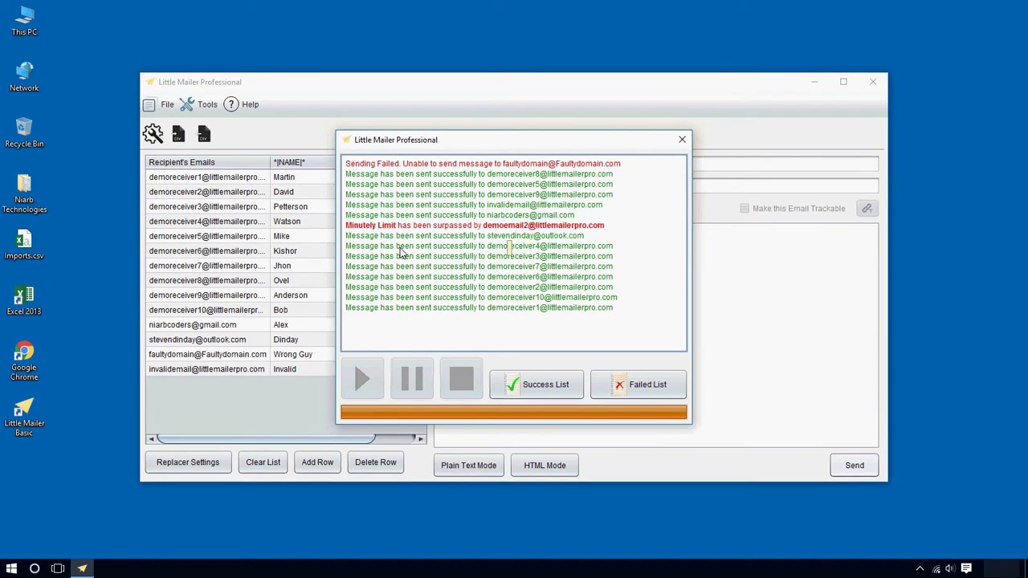
drag(609, 225, 375, 237)
drag(631, 165, 340, 165)
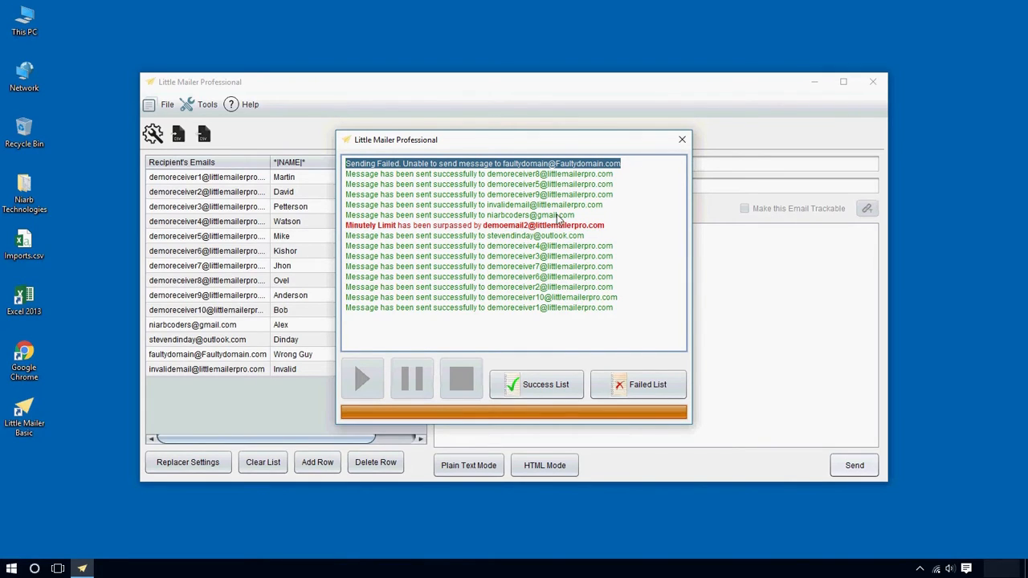
drag(611, 206, 347, 211)
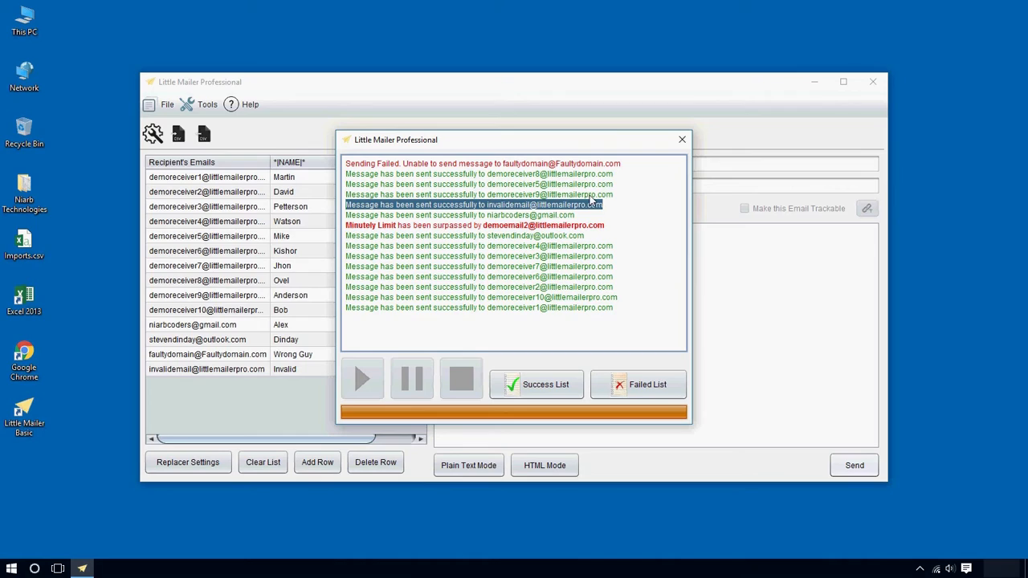
drag(614, 209, 344, 209)
drag(621, 163, 555, 163)
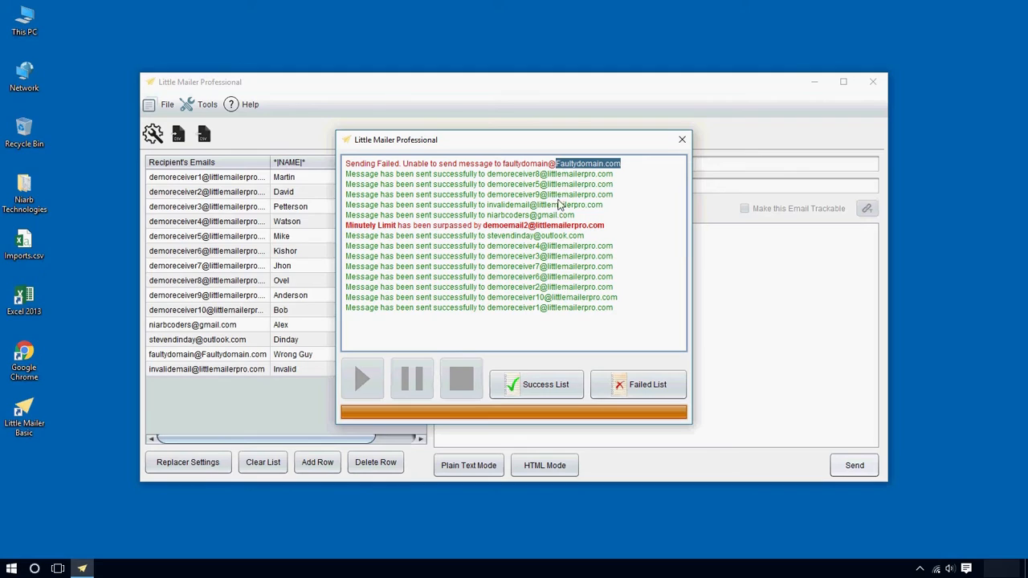
drag(604, 205, 627, 210)
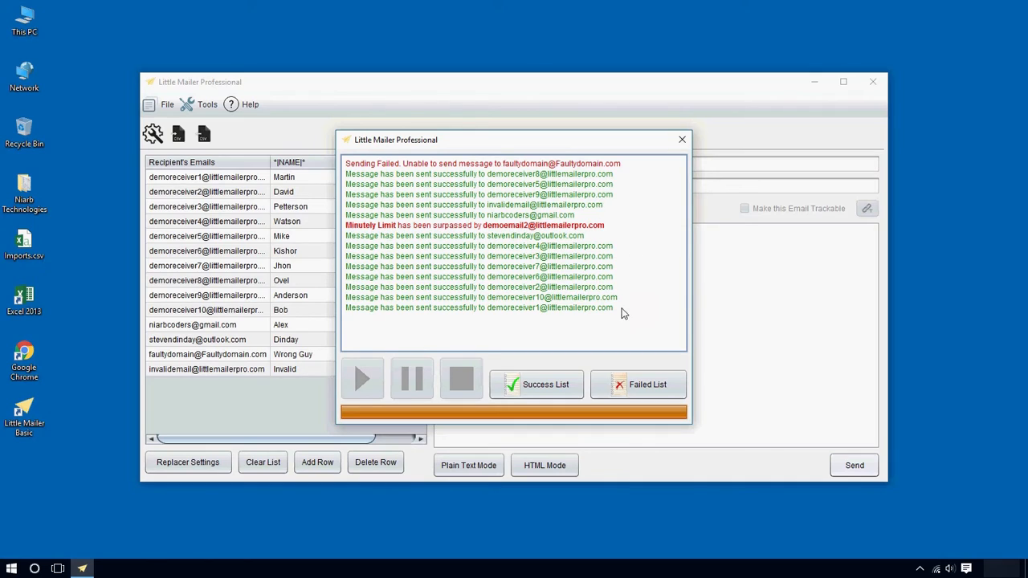
Copy the successful-recipients list and paste it into a new Notepad note
click(543, 378)
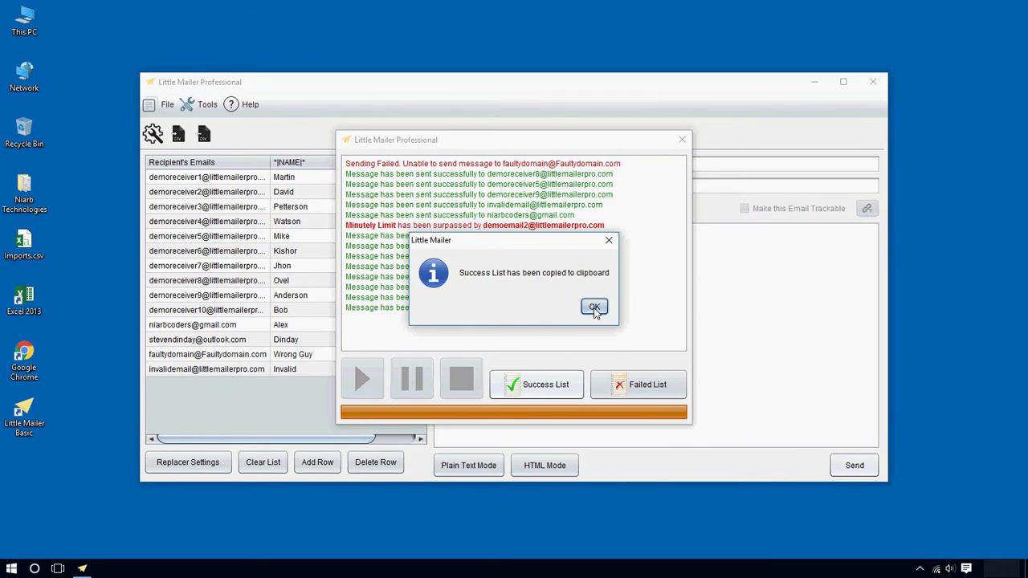
click(594, 310)
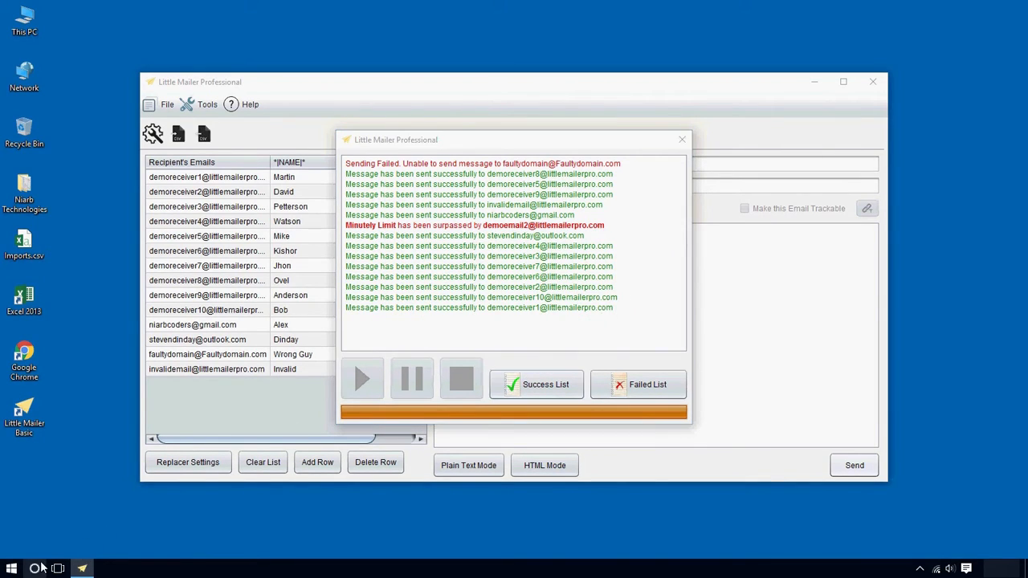
click(34, 569)
text(notepad)
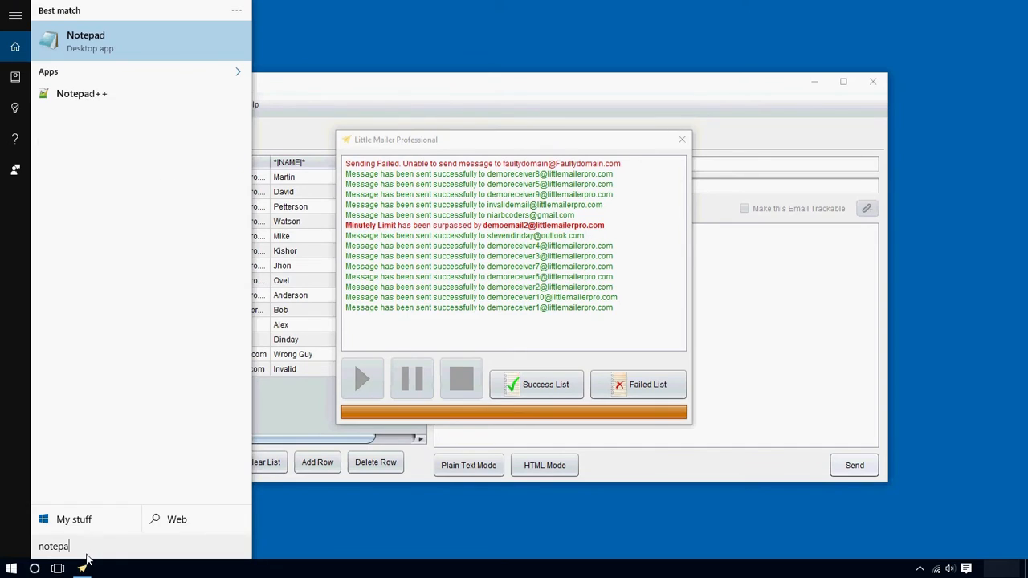
key(Return)
right_click(448, 231)
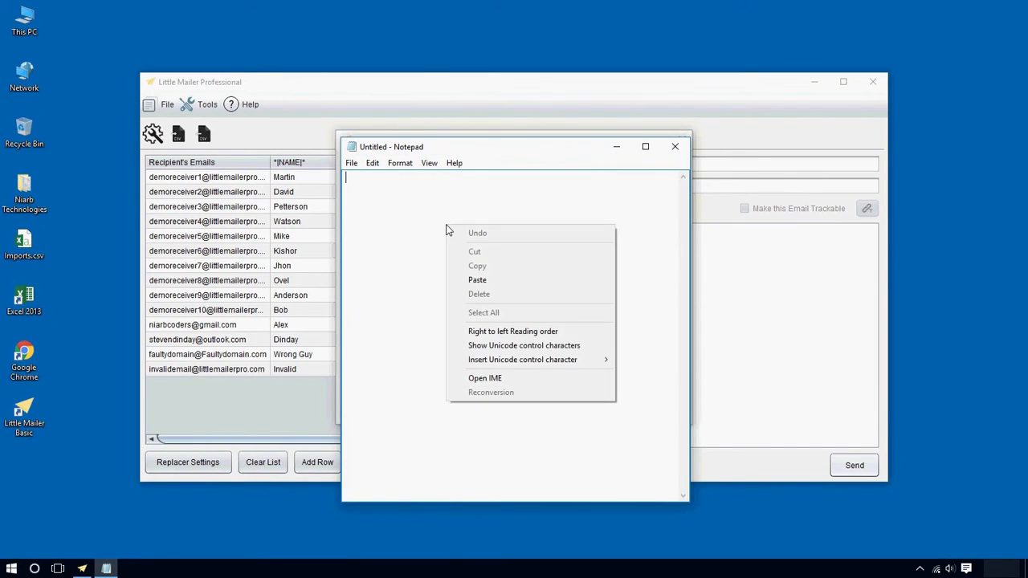
click(480, 278)
Arrange the address-list note beside the send log and open a second blank Notepad note
drag(544, 264, 327, 179)
drag(417, 153, 89, 128)
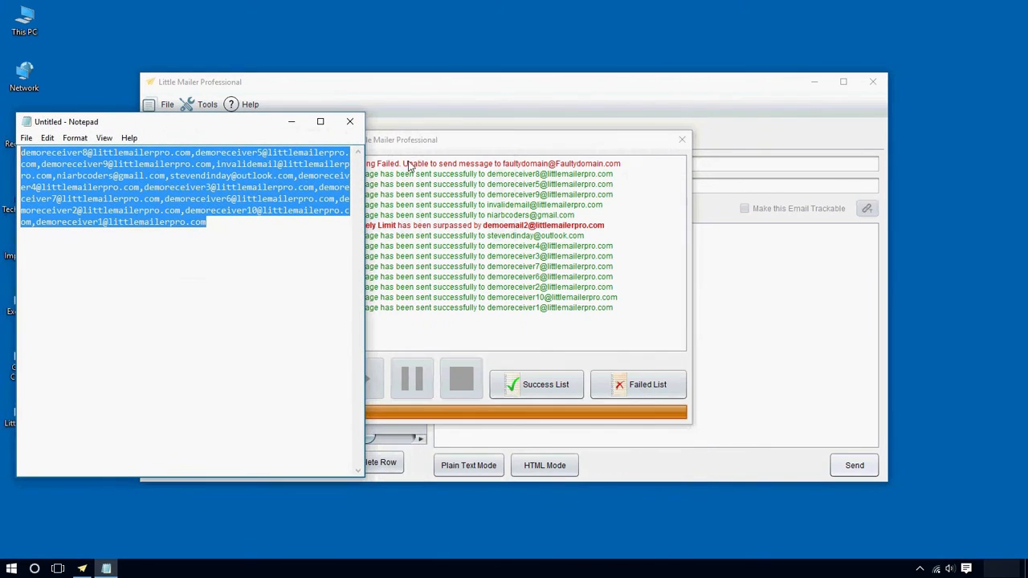
drag(389, 144, 530, 143)
drag(84, 123, 191, 121)
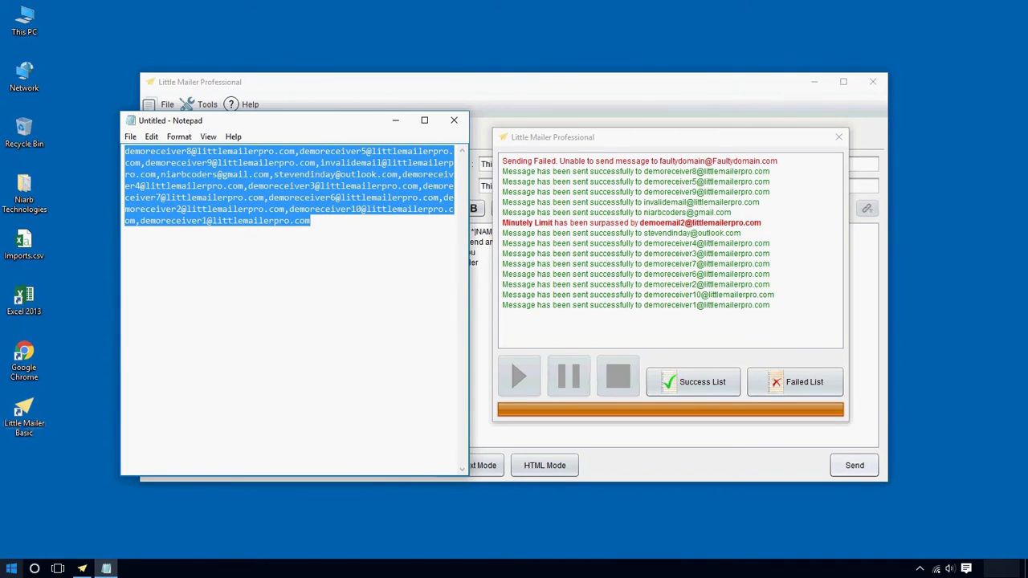
middle_click(106, 568)
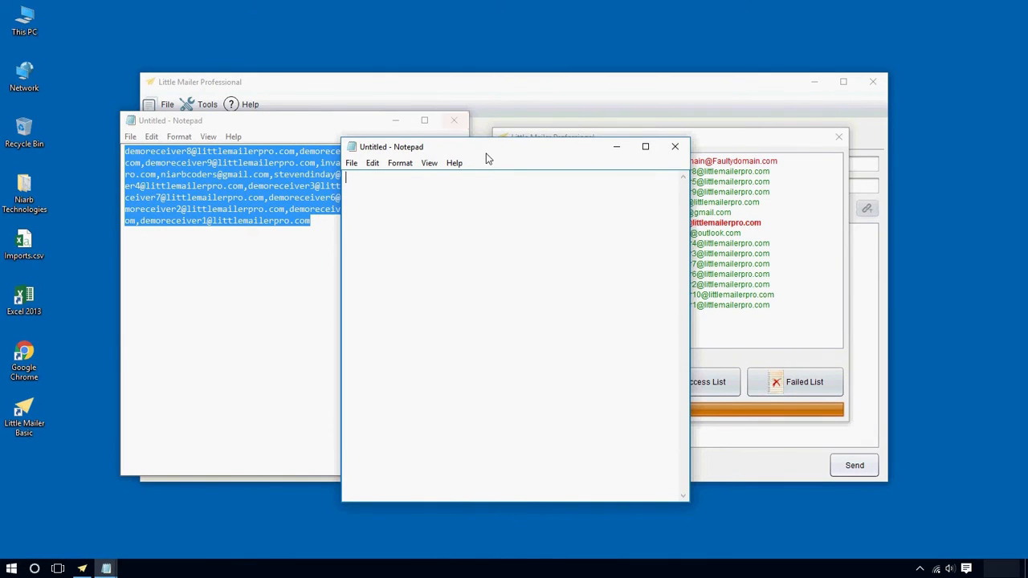
drag(486, 158, 356, 252)
Copy the failed list and paste the faulty-domain address into the blank note
click(817, 385)
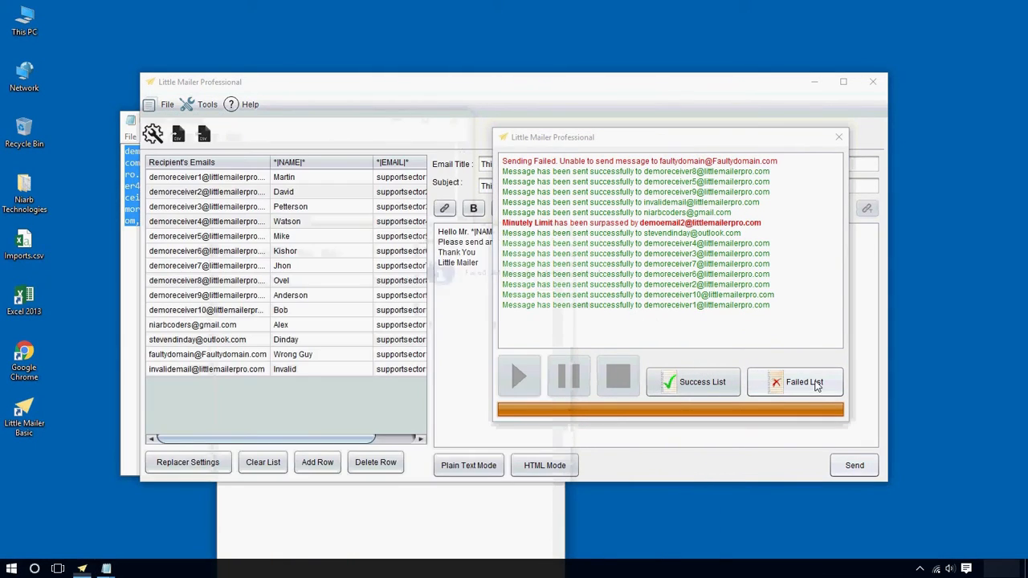
click(599, 313)
click(384, 566)
click(383, 530)
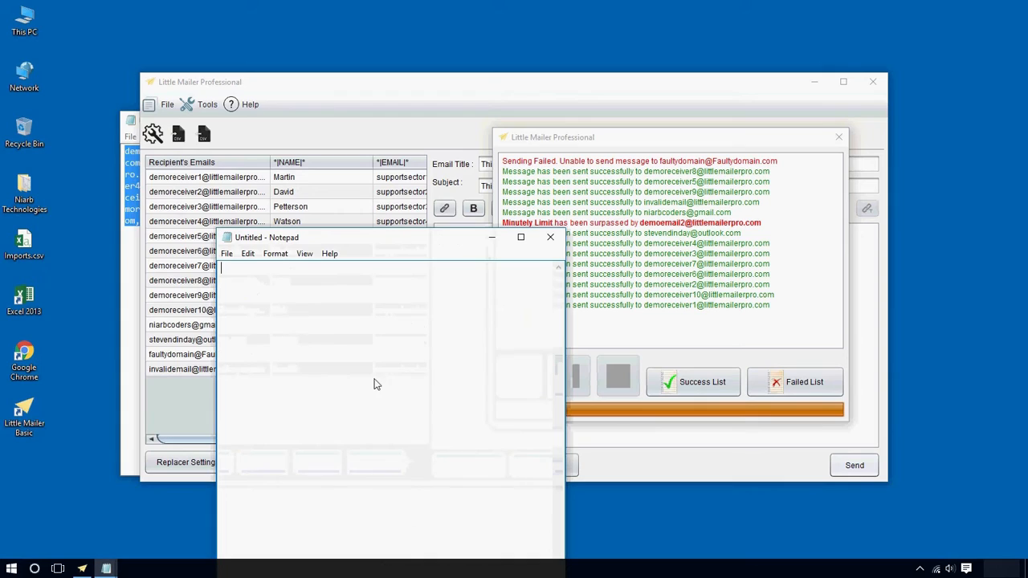
right_click(374, 384)
click(431, 427)
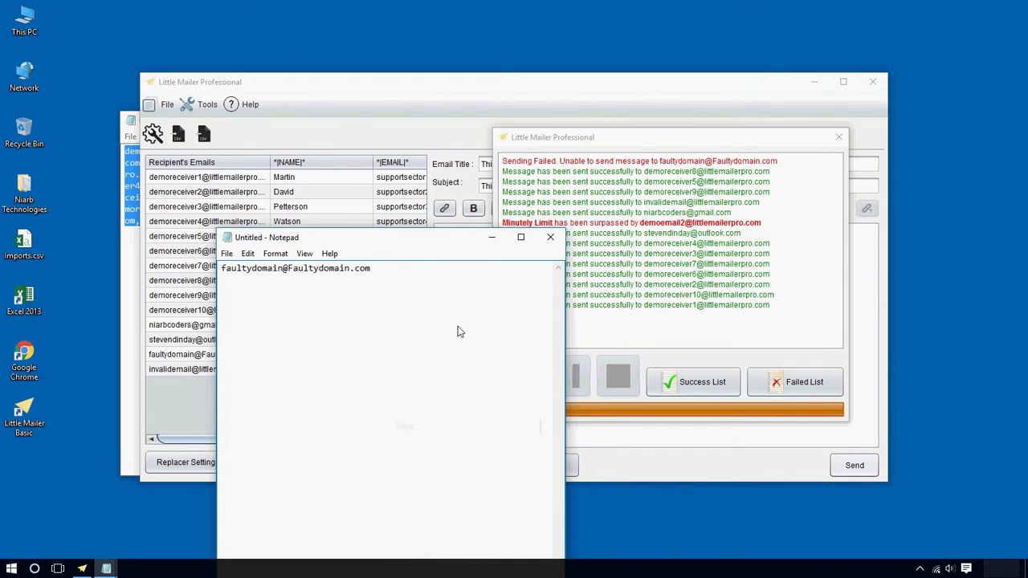
drag(402, 317, 218, 299)
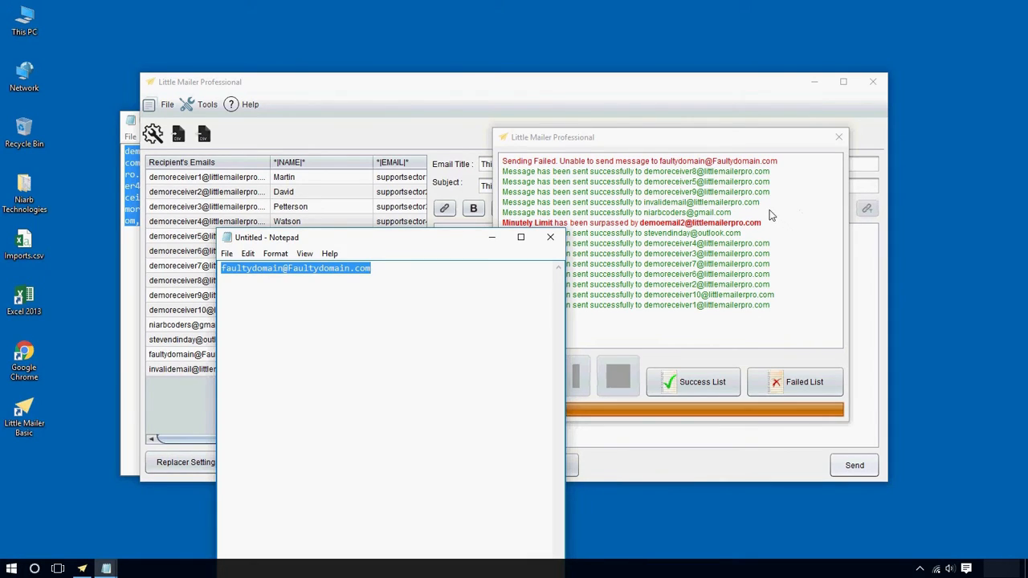
drag(765, 207, 501, 207)
Close both Notepad notes without saving and close the sending log
click(472, 515)
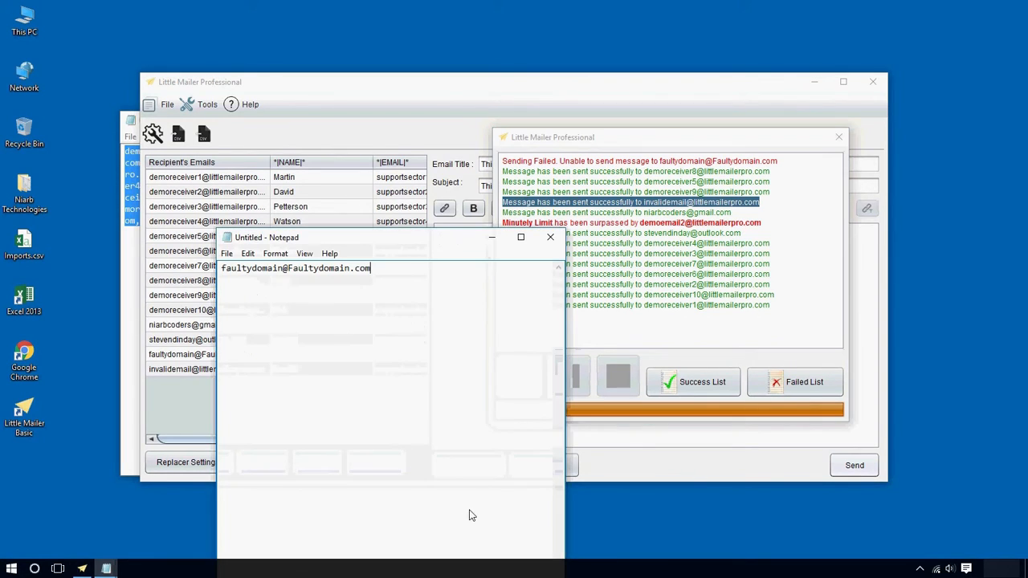
click(550, 237)
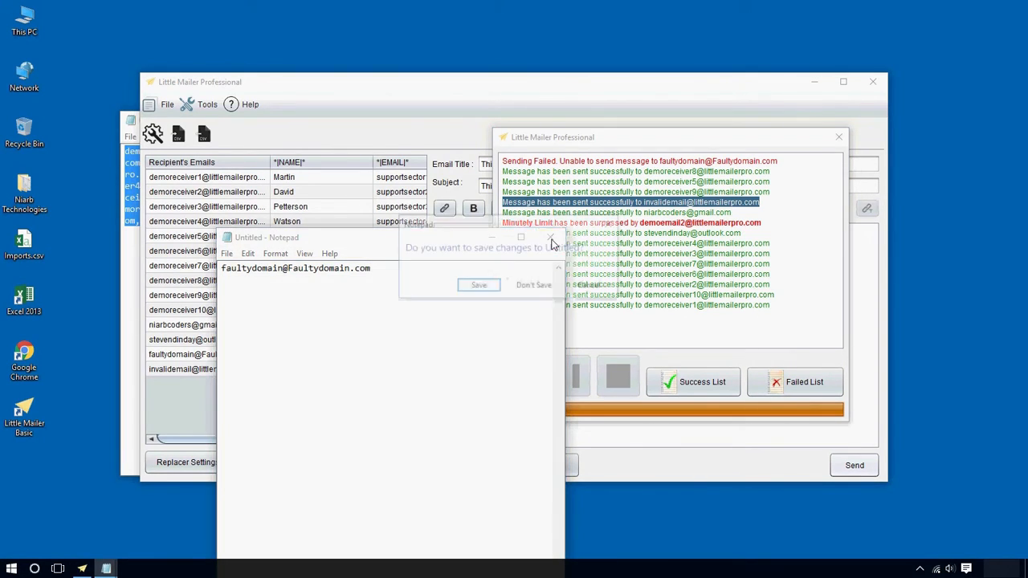
click(546, 286)
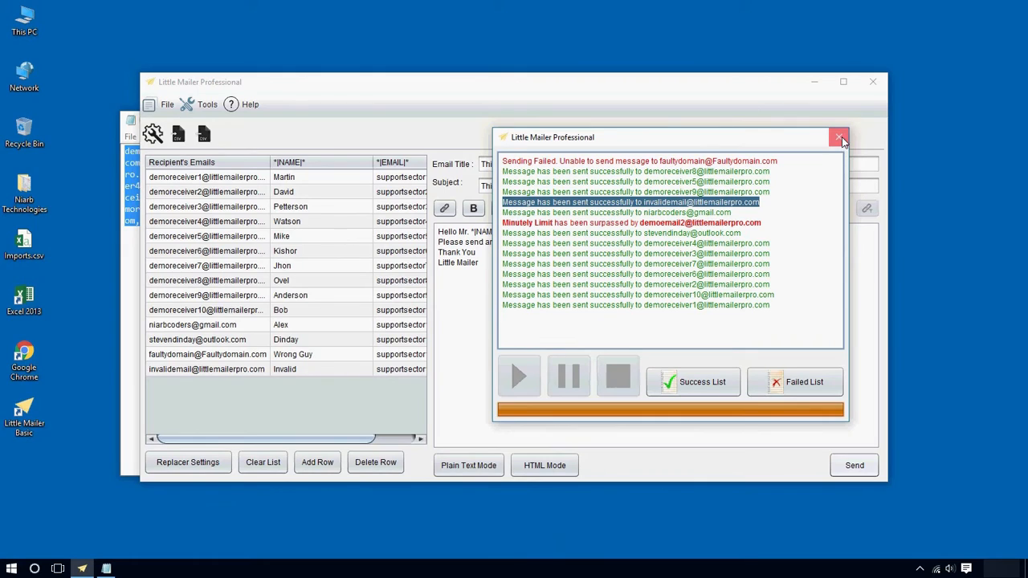
click(840, 138)
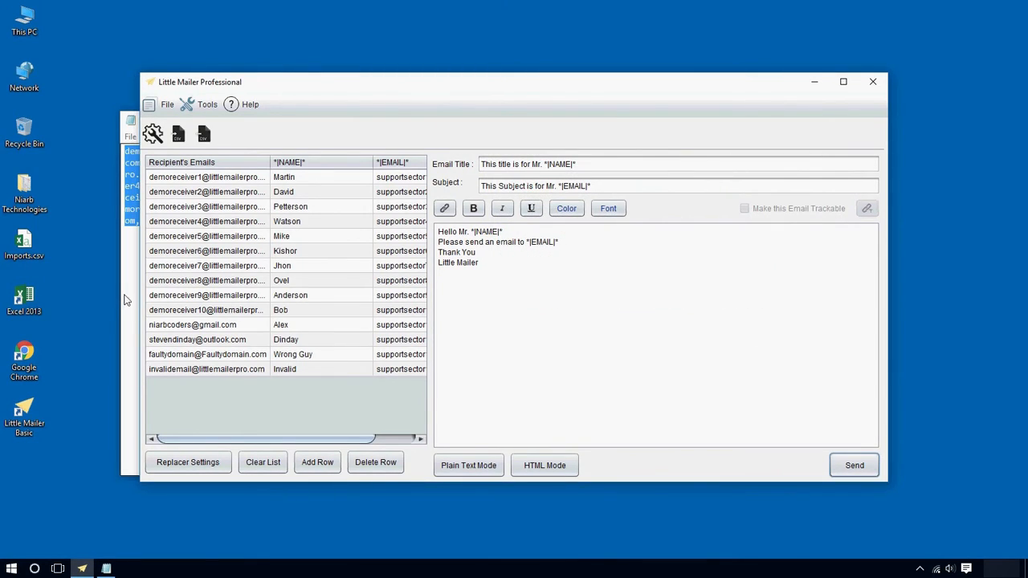
click(129, 294)
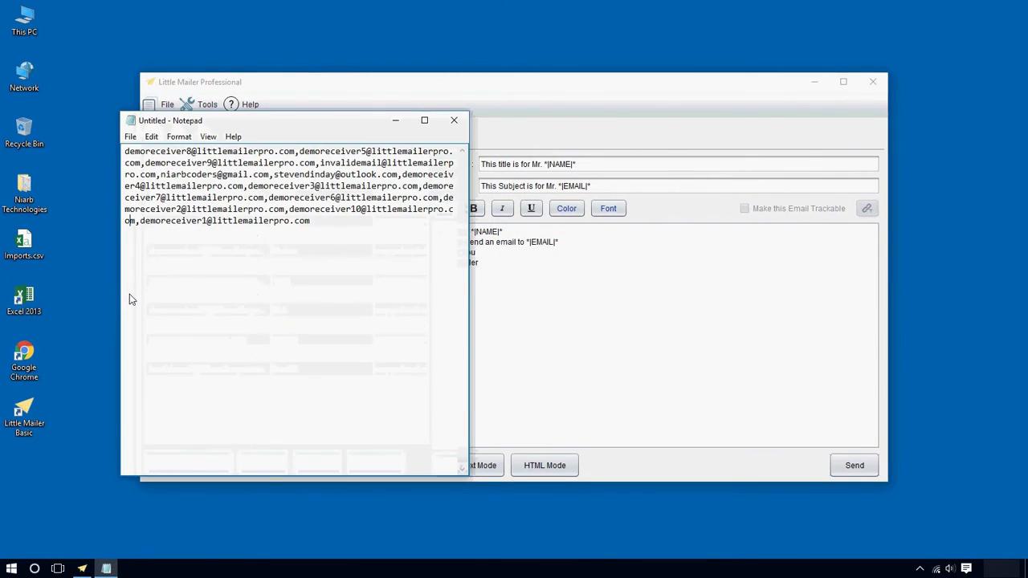
click(454, 121)
click(532, 285)
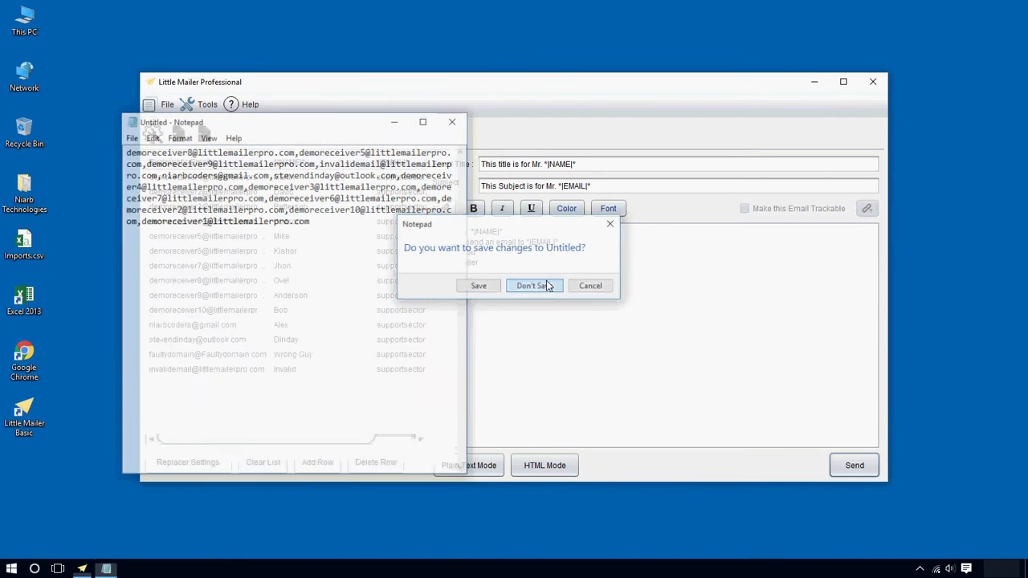
click(592, 253)
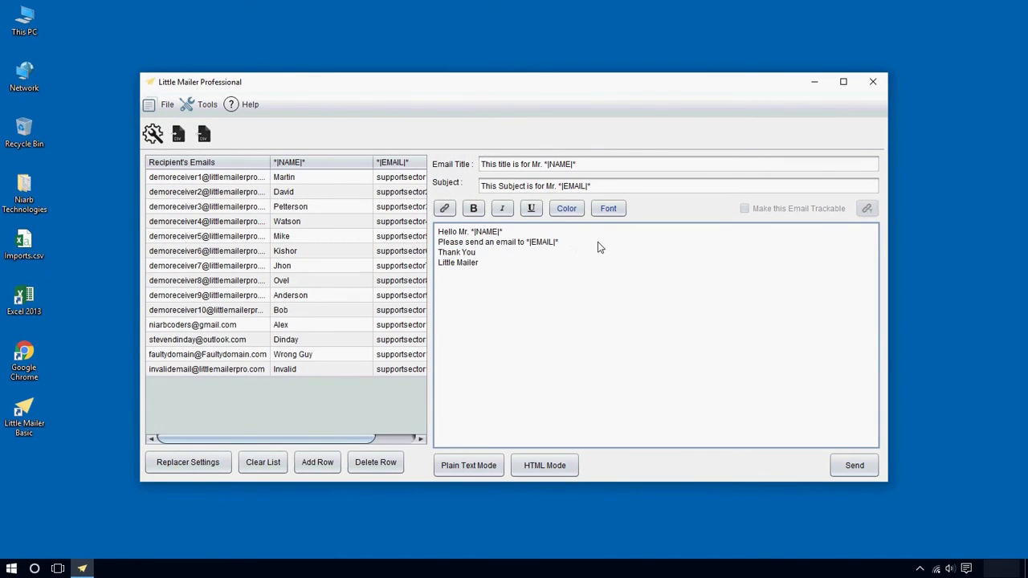
drag(597, 247, 443, 247)
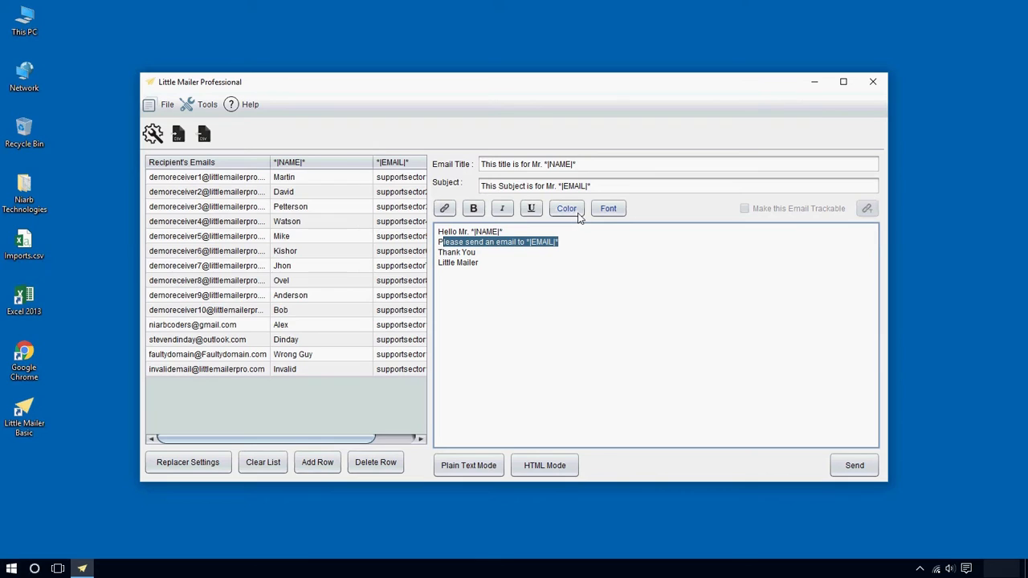
Colour the line 'Please send an email to *|EMAIL|*' red
click(572, 246)
drag(575, 246, 432, 246)
click(566, 208)
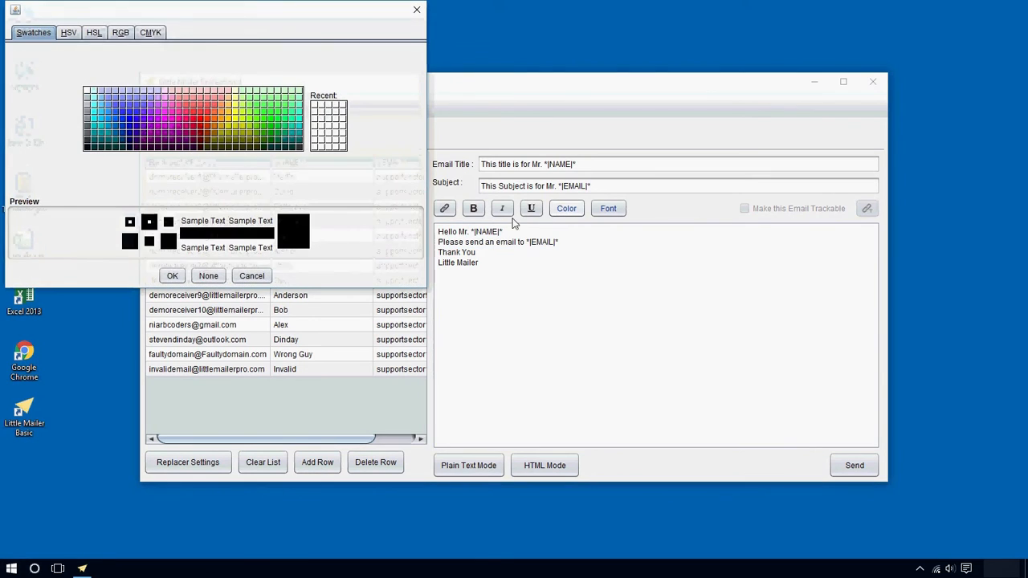
click(202, 142)
click(169, 275)
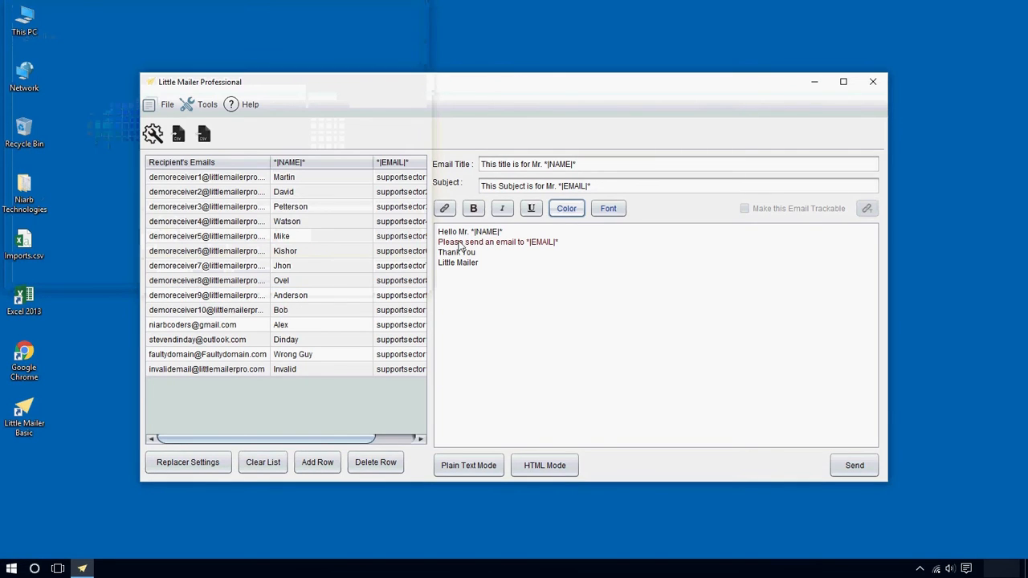
Make the Hello Mr. *|NAME|* greeting dark blue, bold and italic, then send to all recipients
drag(502, 232, 449, 233)
click(565, 208)
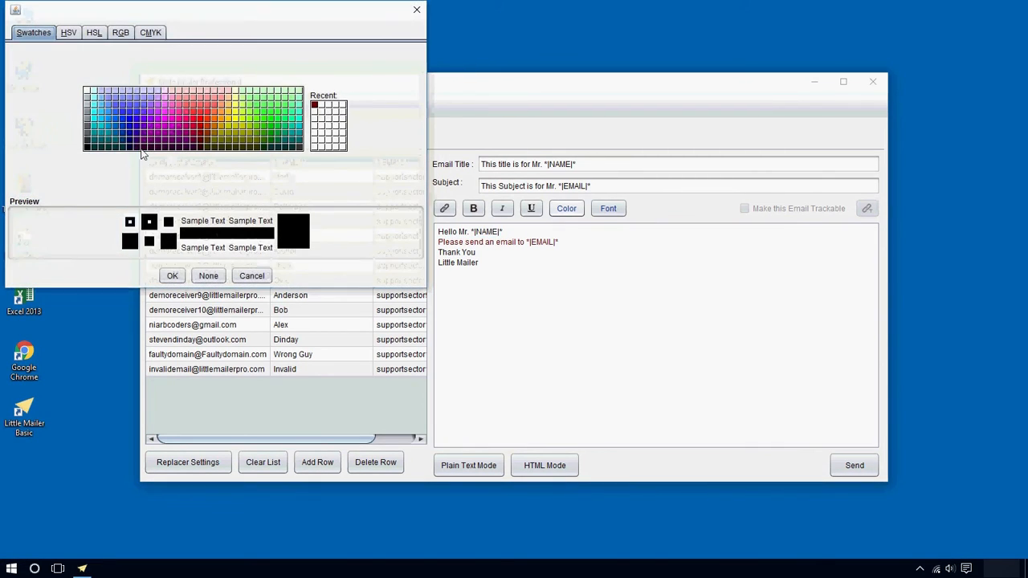
click(131, 129)
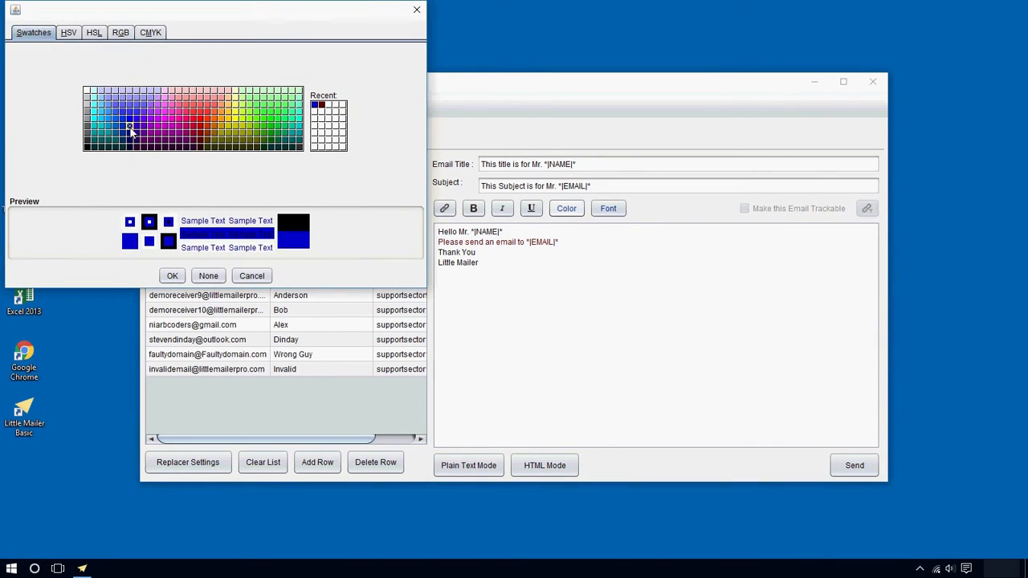
click(172, 275)
drag(514, 234, 431, 232)
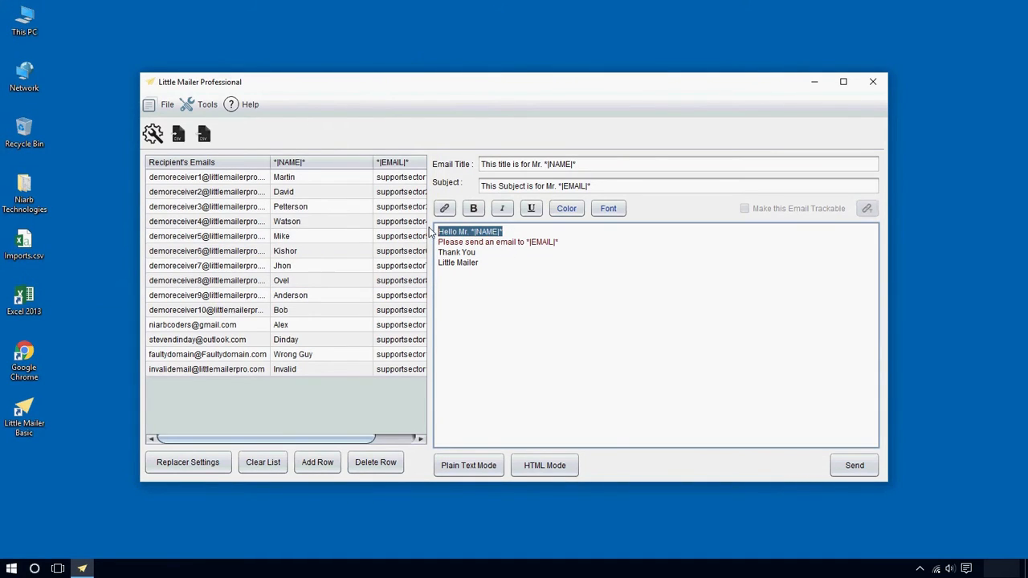
click(473, 208)
drag(515, 232, 432, 232)
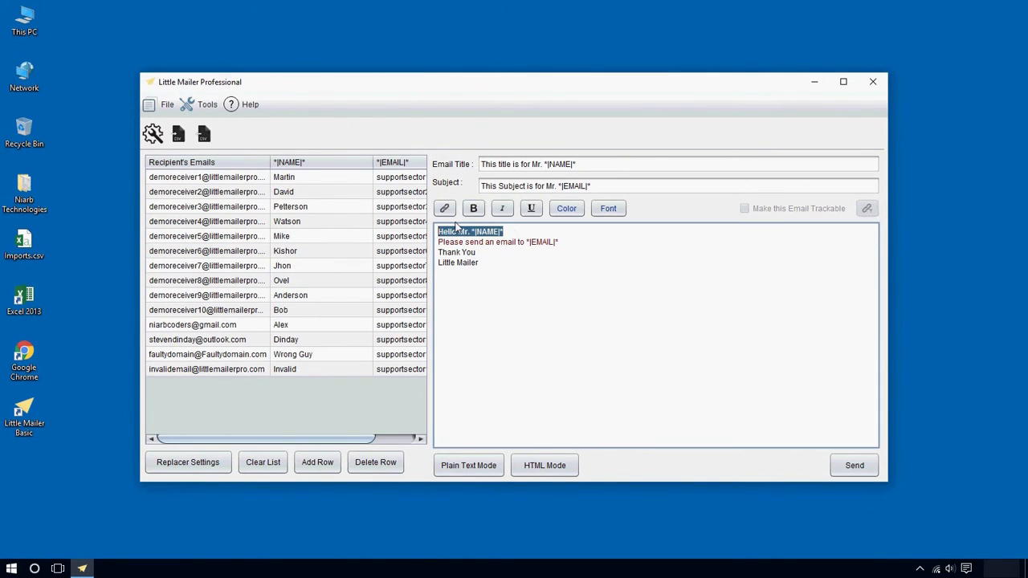
click(502, 208)
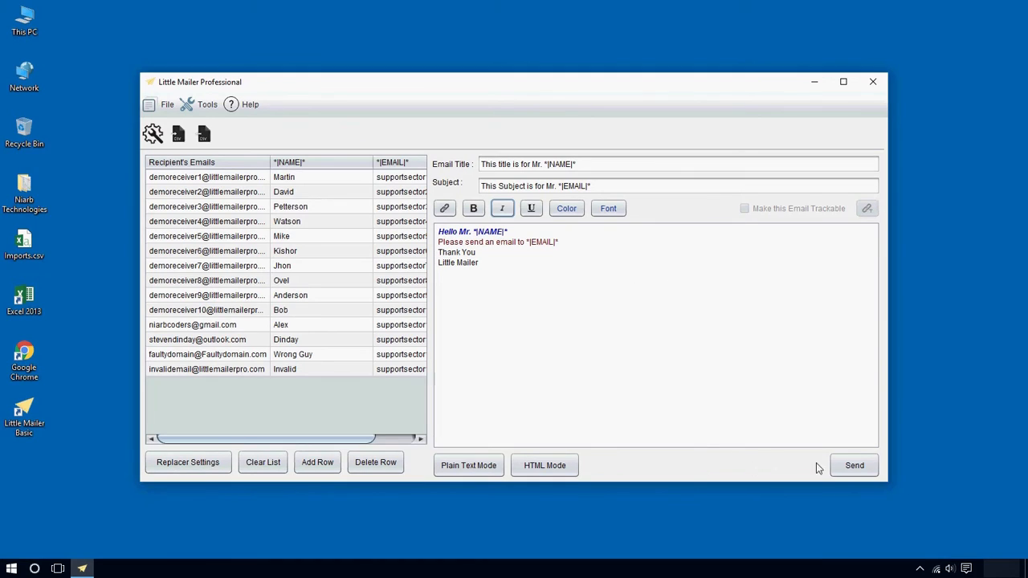
click(845, 467)
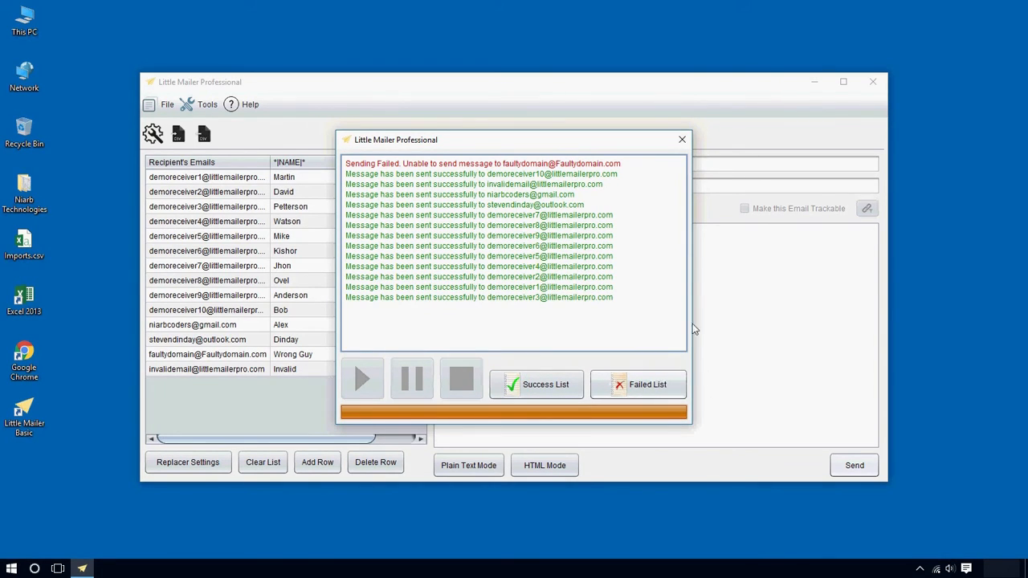
Close the sending log once the formatted message has gone out to the 14 recipients
click(685, 142)
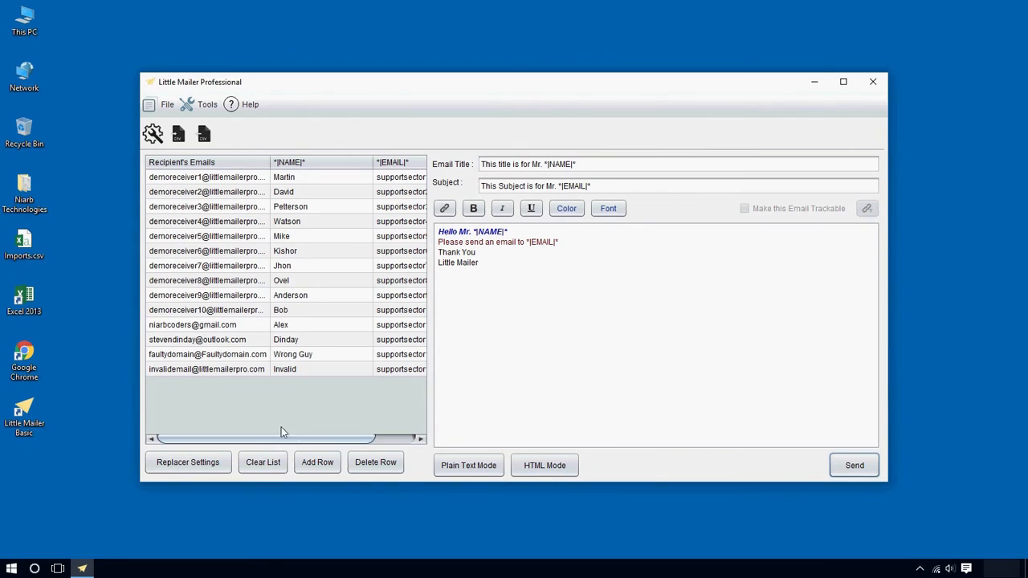
Inspect the Gmail recipient's address, name and replacement email cells
click(187, 331)
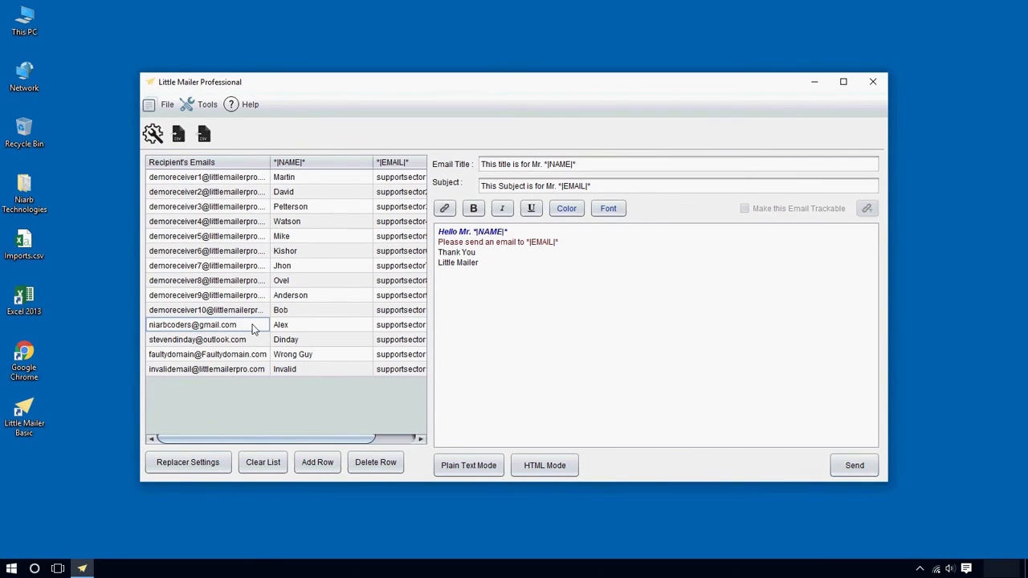
double_click(255, 329)
drag(261, 329, 146, 329)
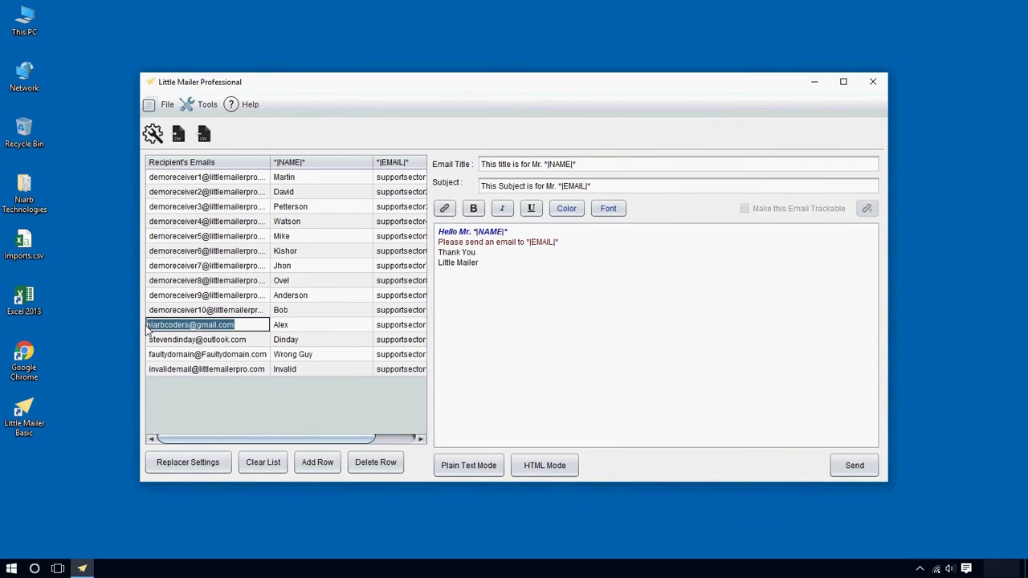
click(297, 324)
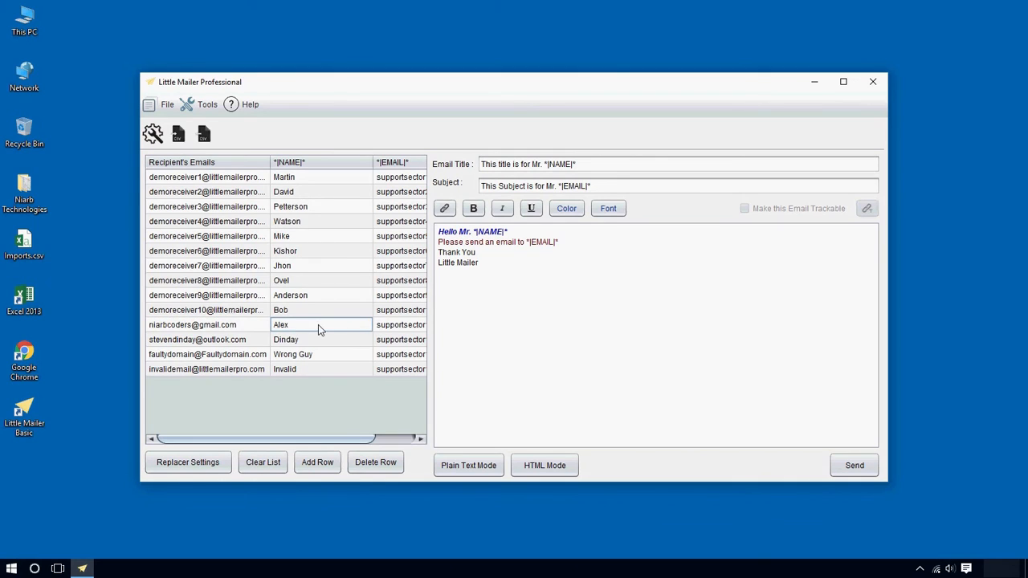
double_click(318, 325)
drag(350, 444, 402, 441)
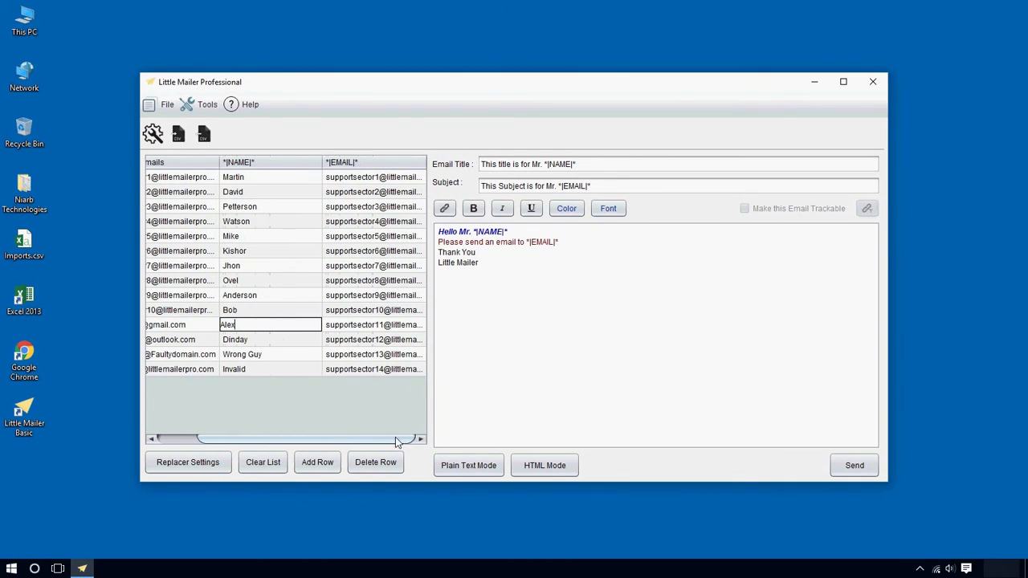
double_click(378, 325)
drag(381, 329, 375, 332)
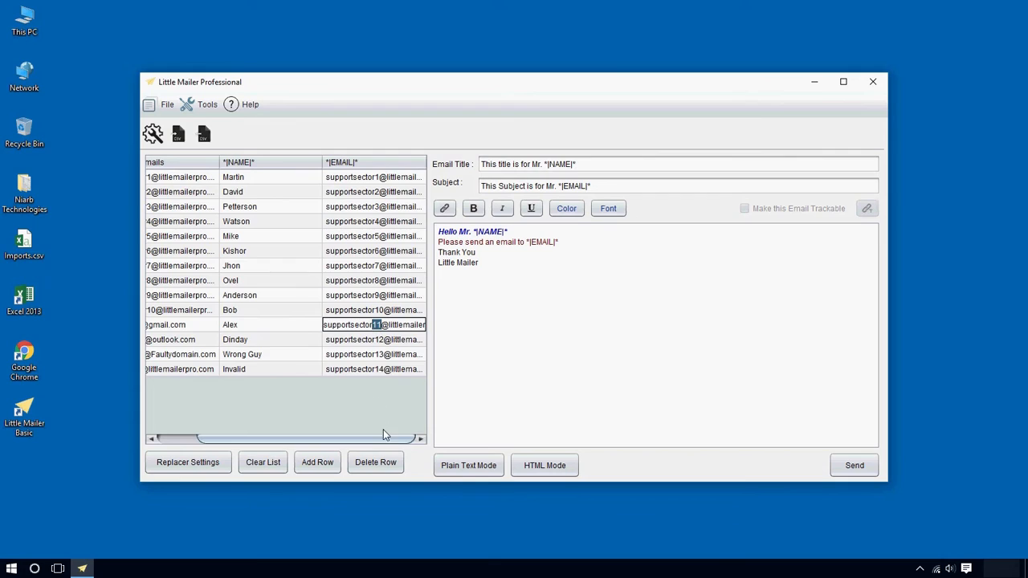
Inspect the Outlook.com recipient's replacement email, name and address, then launch Google Chrome
double_click(403, 340)
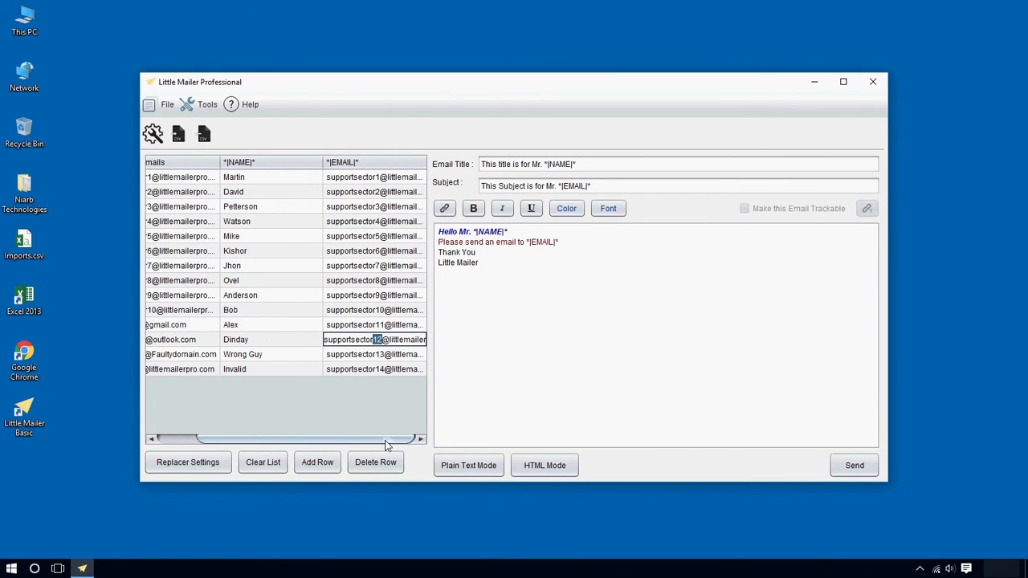
drag(386, 441, 347, 440)
click(315, 345)
click(211, 343)
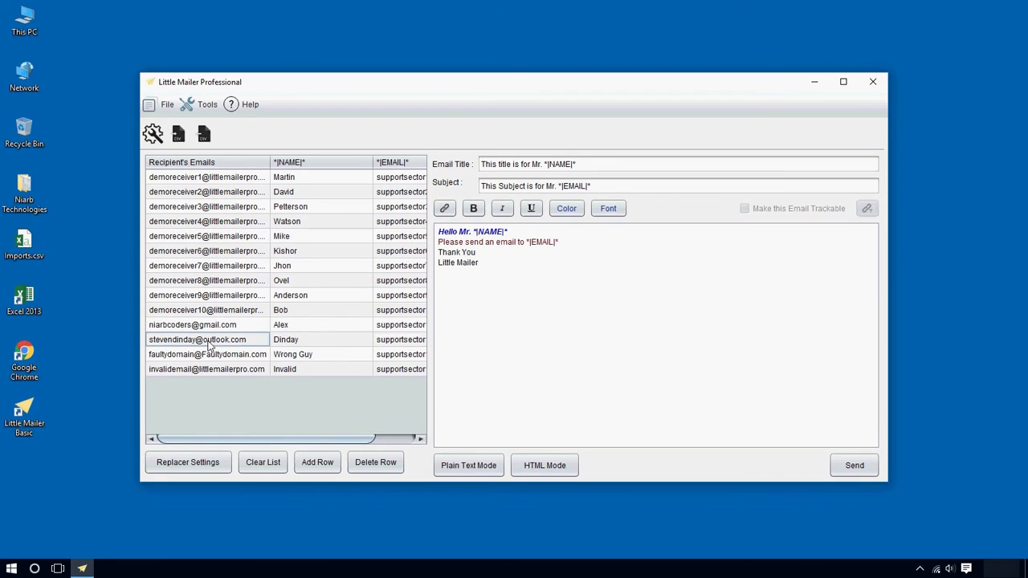
click(215, 328)
click(212, 342)
double_click(213, 343)
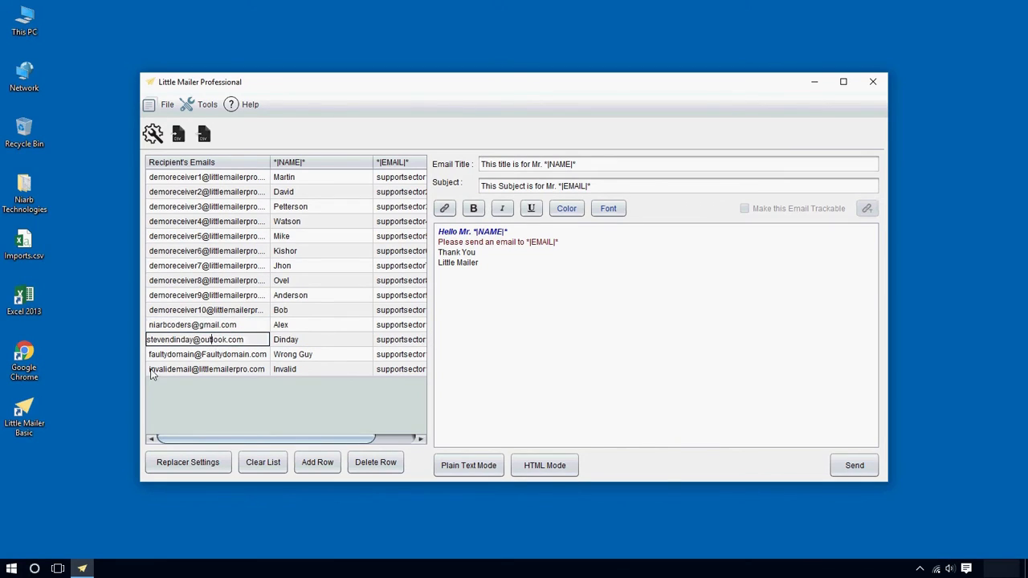
click(88, 400)
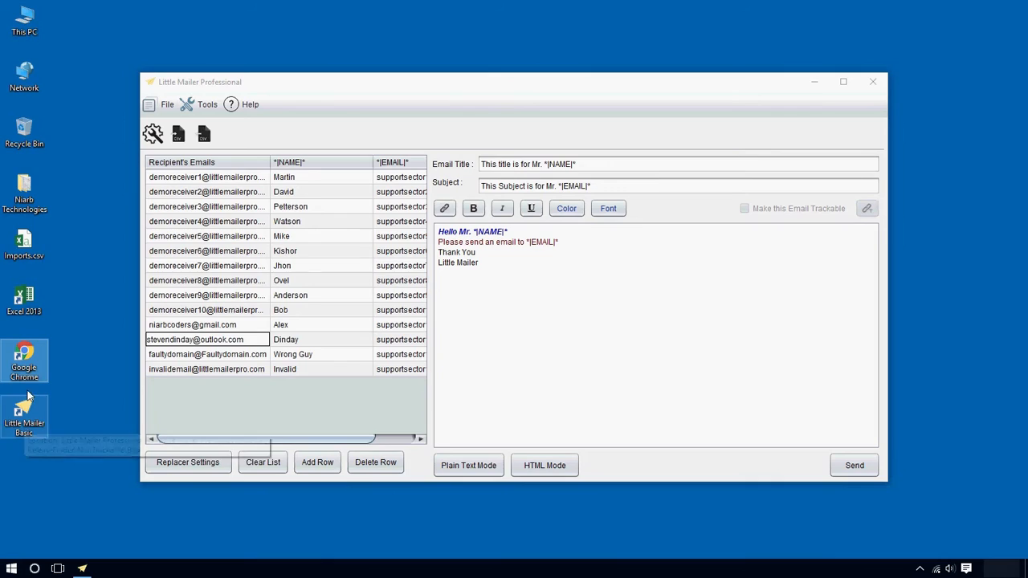
double_click(30, 366)
Open the newest Outlook message and check its greeting, body address and subject substitutions
click(62, 48)
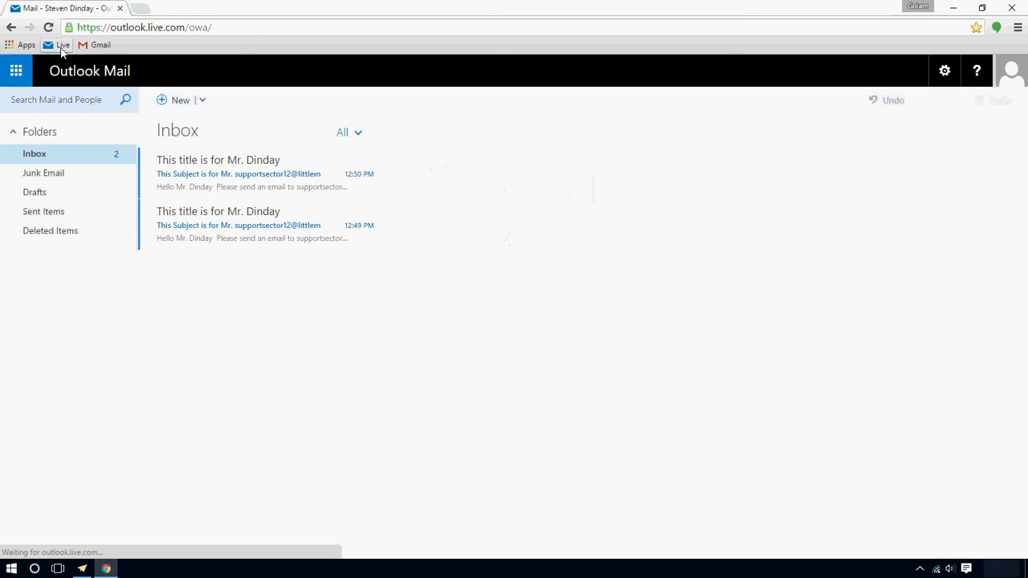
click(239, 177)
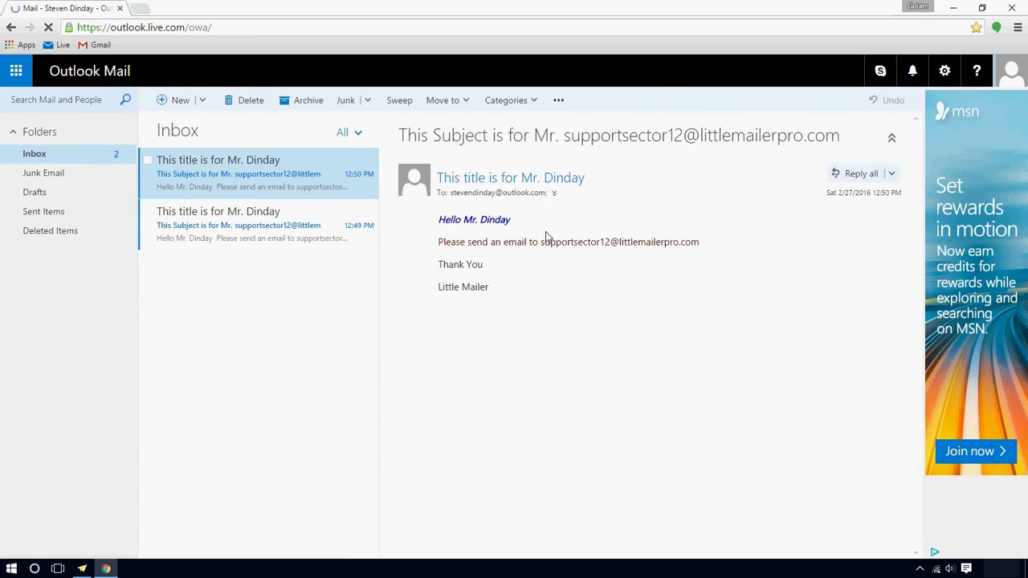
drag(440, 222, 547, 242)
drag(707, 245, 542, 242)
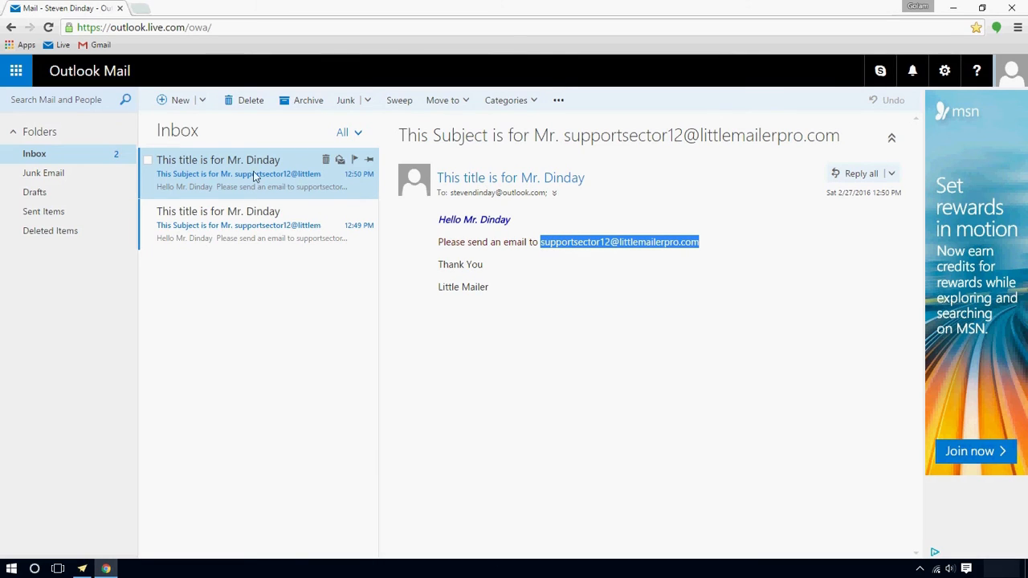
drag(401, 136, 776, 136)
click(553, 142)
click(776, 136)
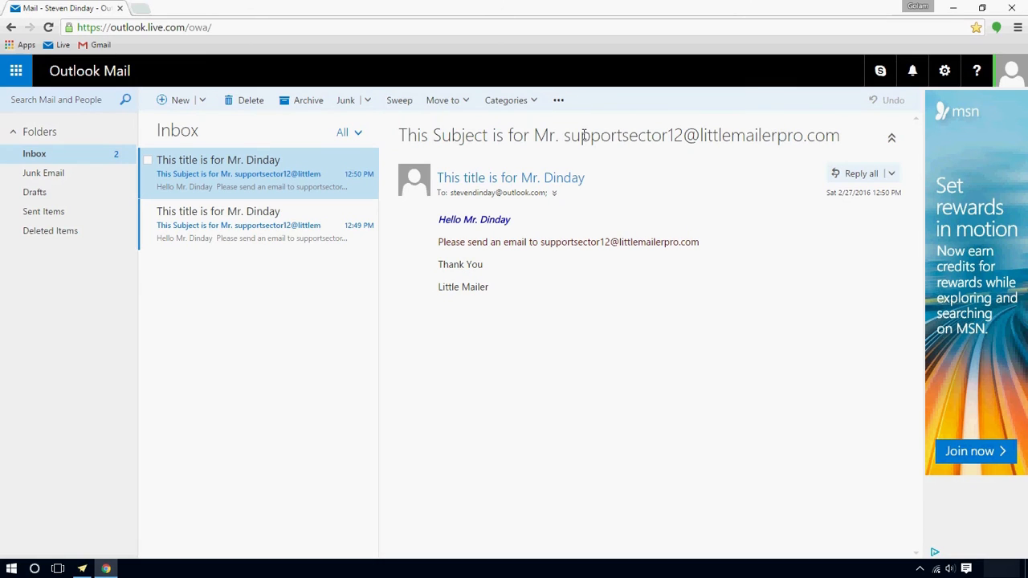
drag(564, 135, 840, 135)
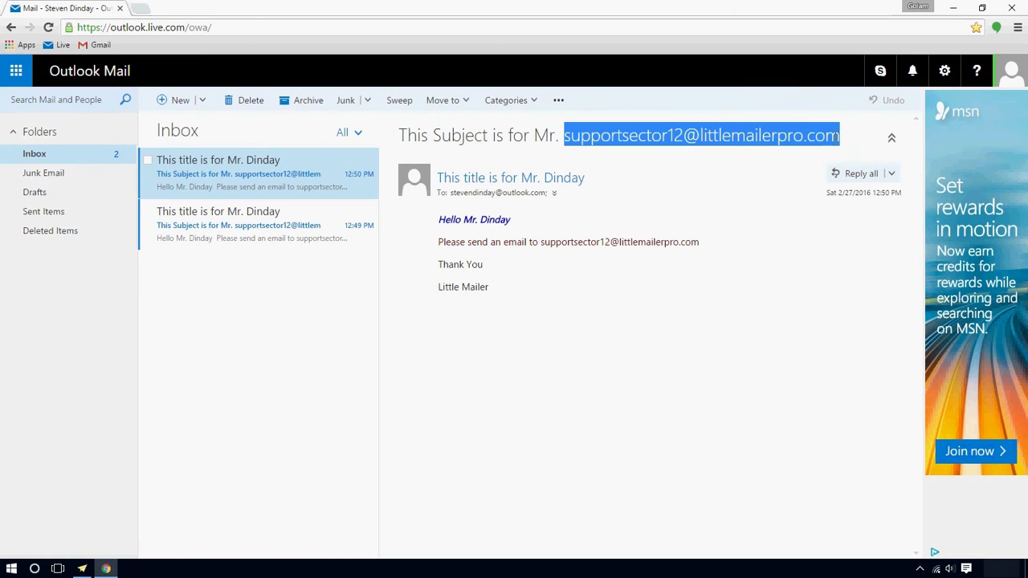
Compare the subject's *|EMAIL|* placeholder and recipient name in Little Mailer against the received message
click(82, 567)
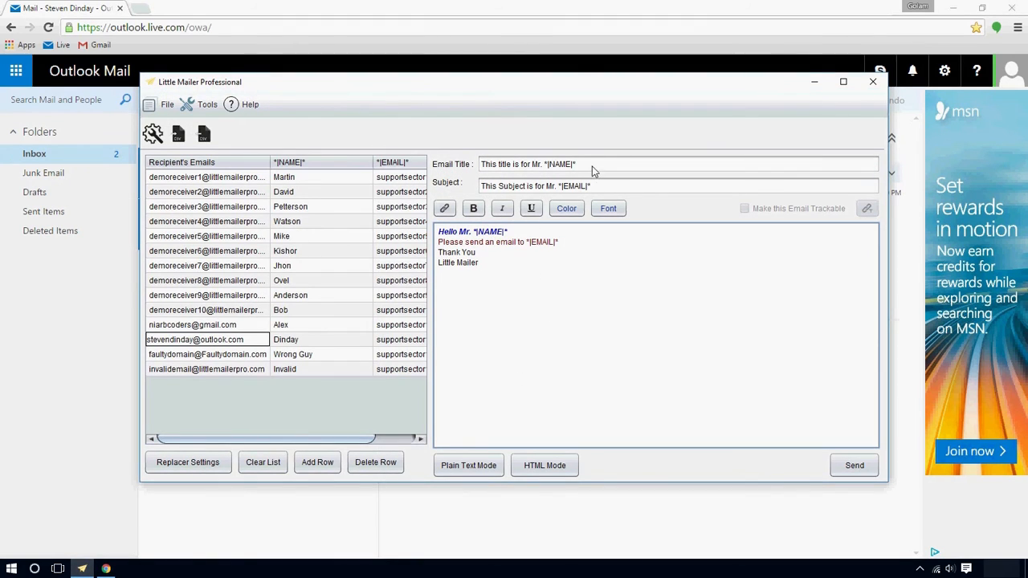
drag(607, 187, 565, 191)
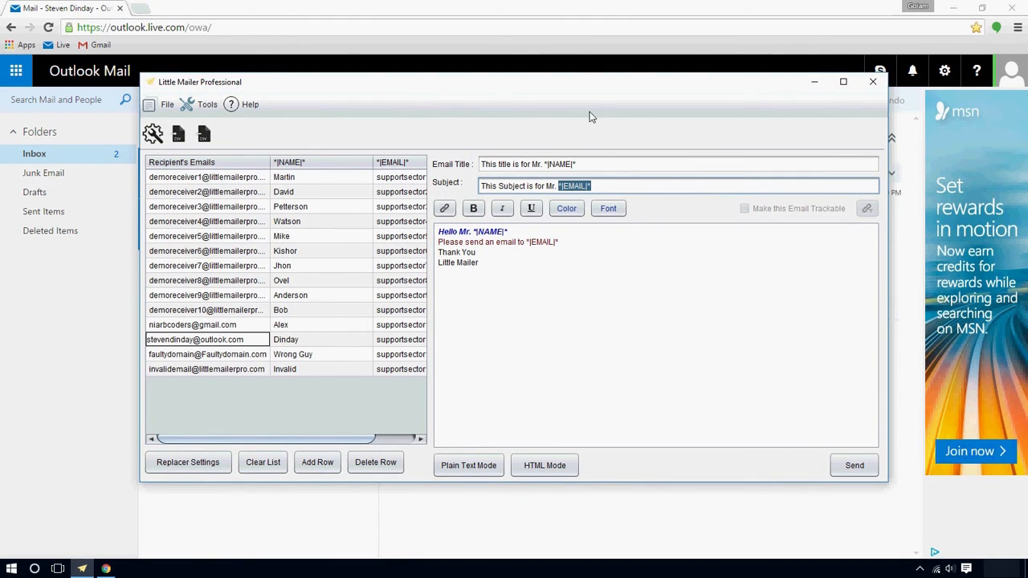
drag(587, 91, 656, 131)
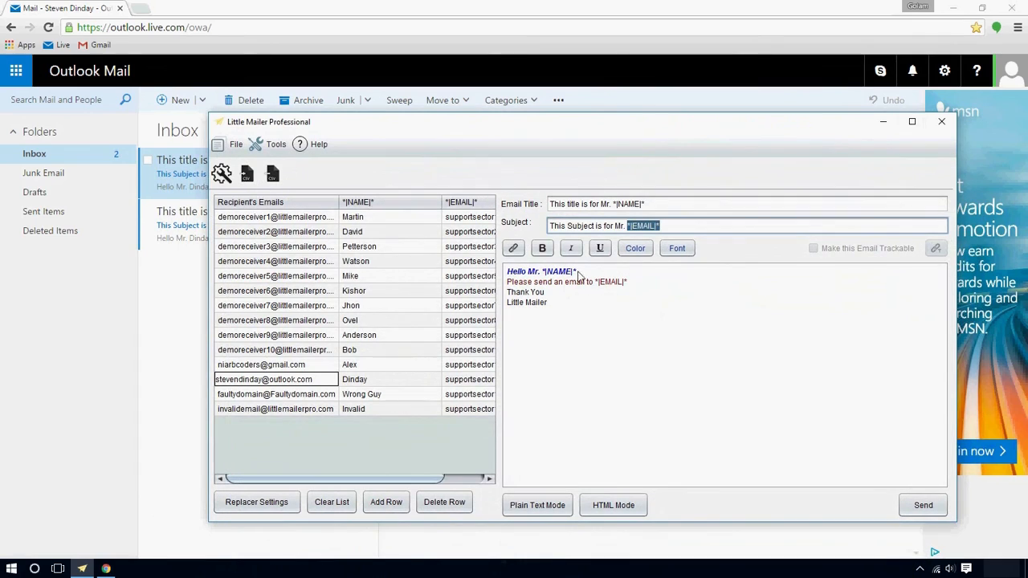
click(358, 382)
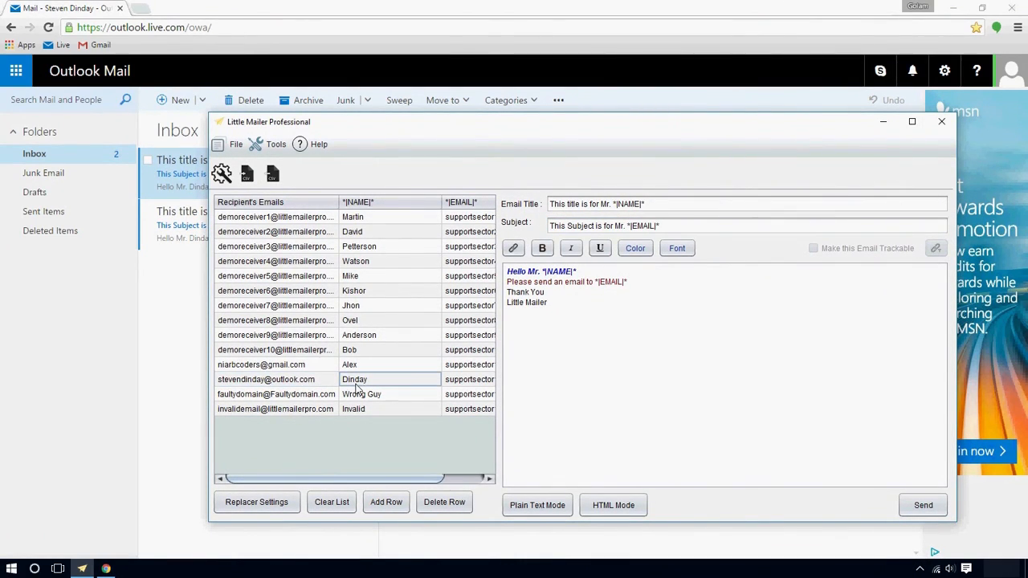
click(882, 121)
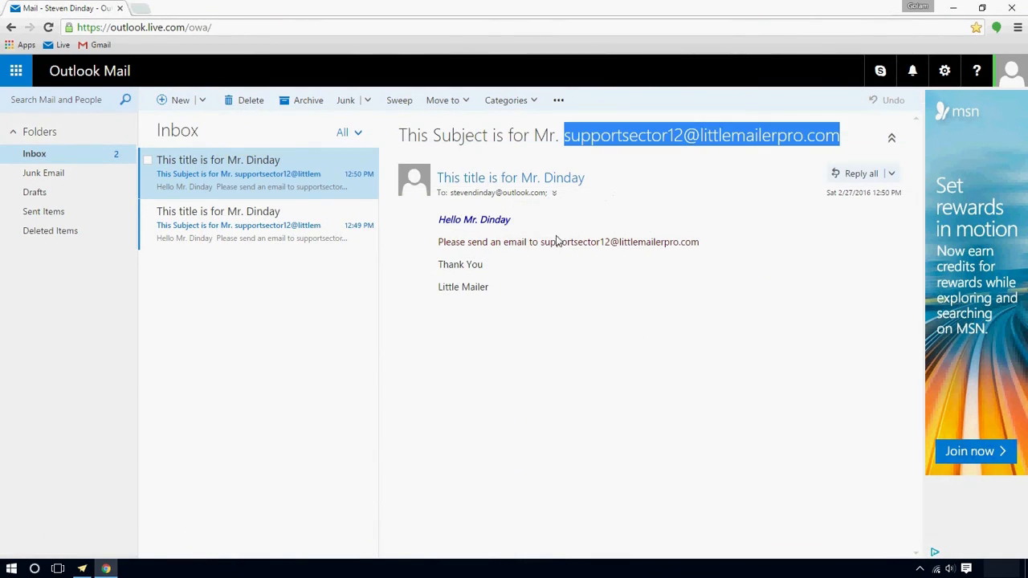
drag(710, 248, 480, 223)
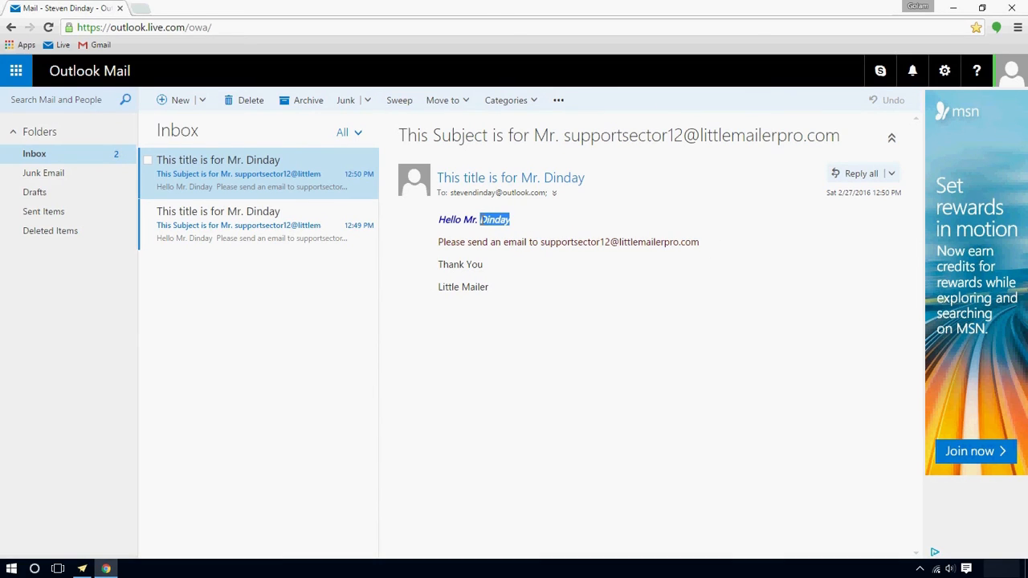
Open the older message and check the substituted address in its body and subject
click(219, 221)
drag(717, 246, 541, 246)
drag(844, 137, 570, 137)
click(605, 296)
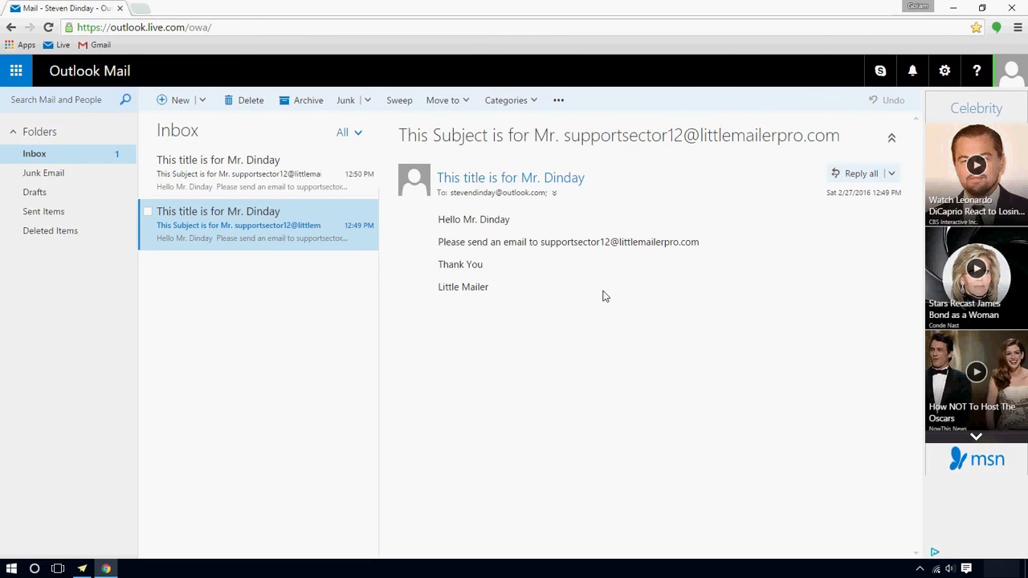
Open Gmail in a new tab and expand the newer message in the received conversation
middle_click(95, 45)
click(175, 8)
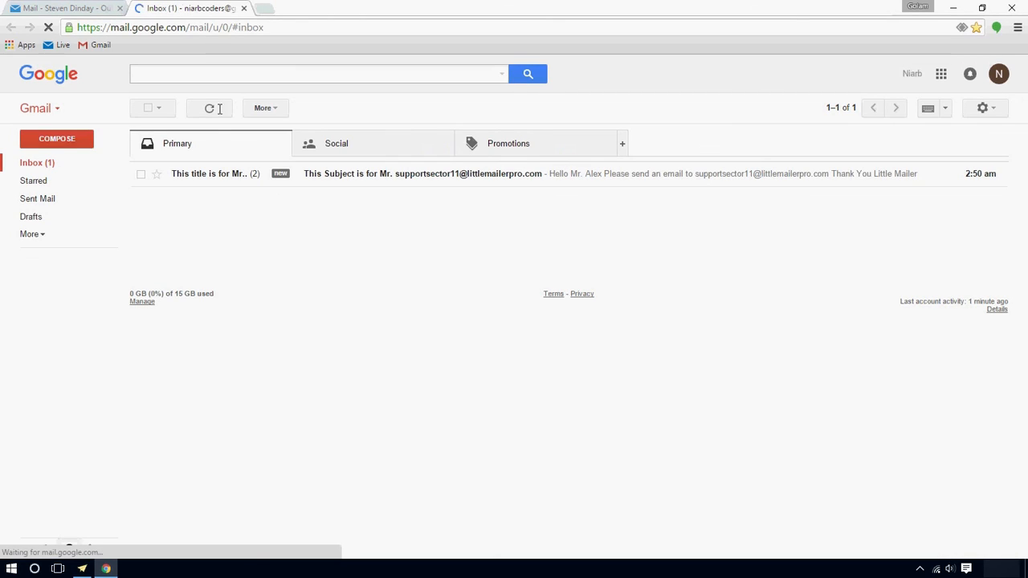
click(388, 180)
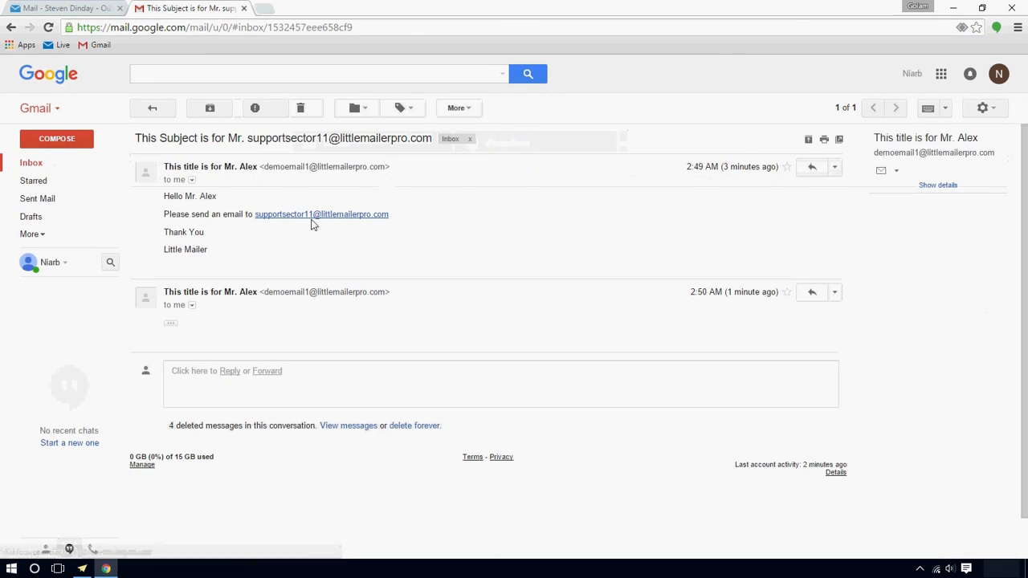
click(171, 324)
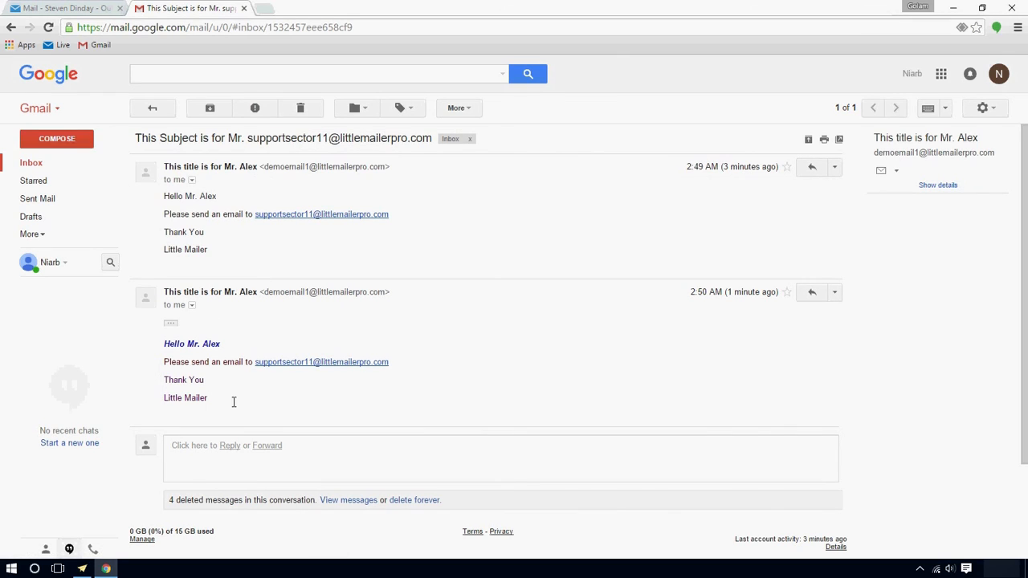
drag(234, 402, 163, 344)
click(444, 356)
Review the older message text and the personalised greeting name, then return to Outlook
drag(315, 254, 161, 165)
click(403, 220)
double_click(212, 342)
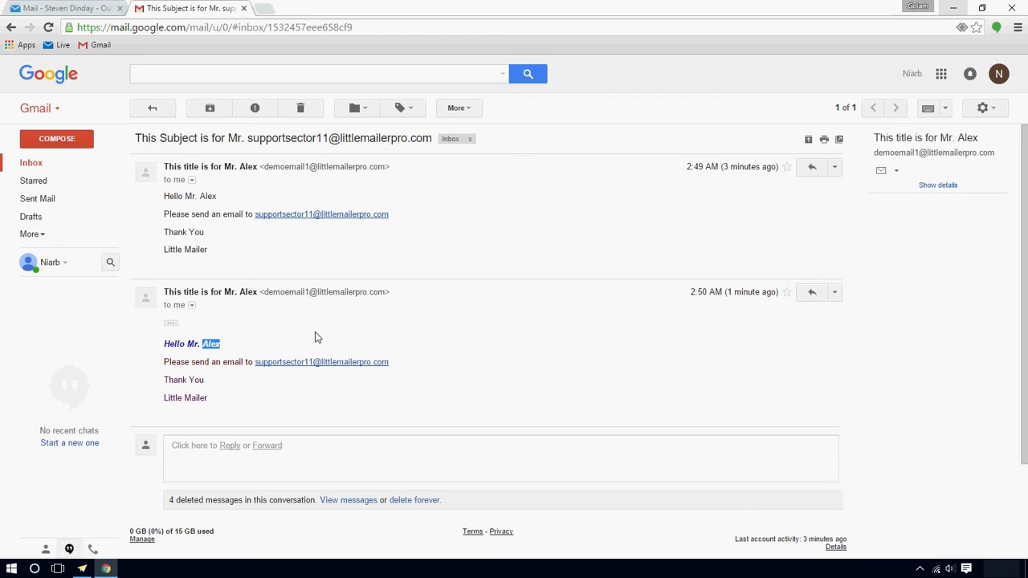
click(86, 8)
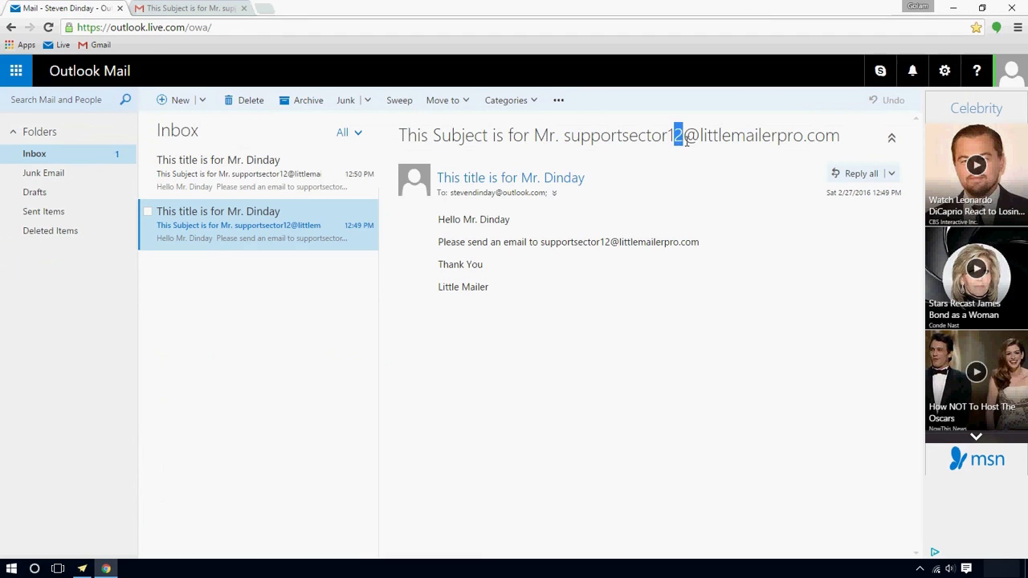
Close Chrome and Little Mailer Professional, leaving the Windows desktop
drag(519, 218, 484, 223)
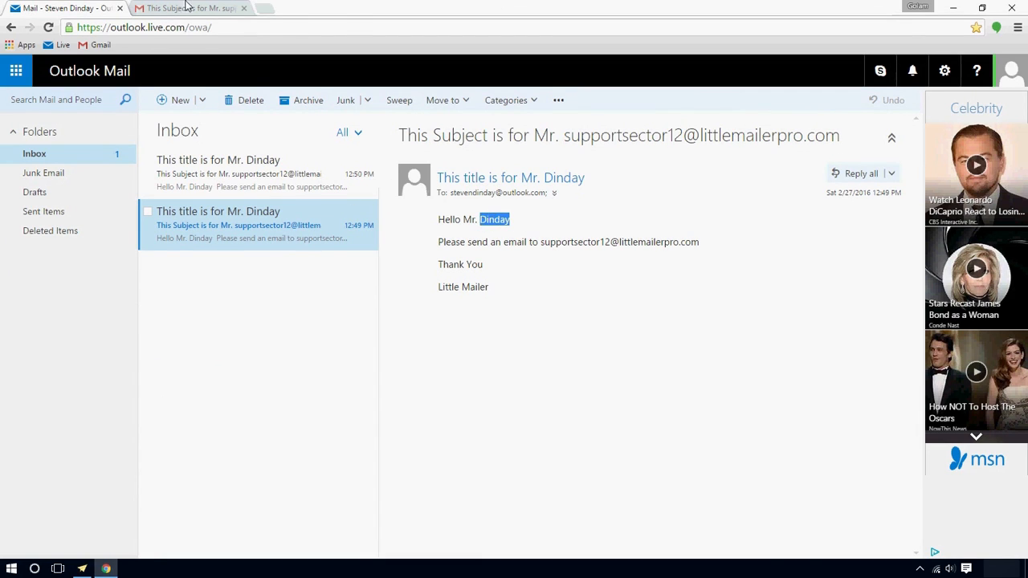
click(188, 8)
click(1012, 7)
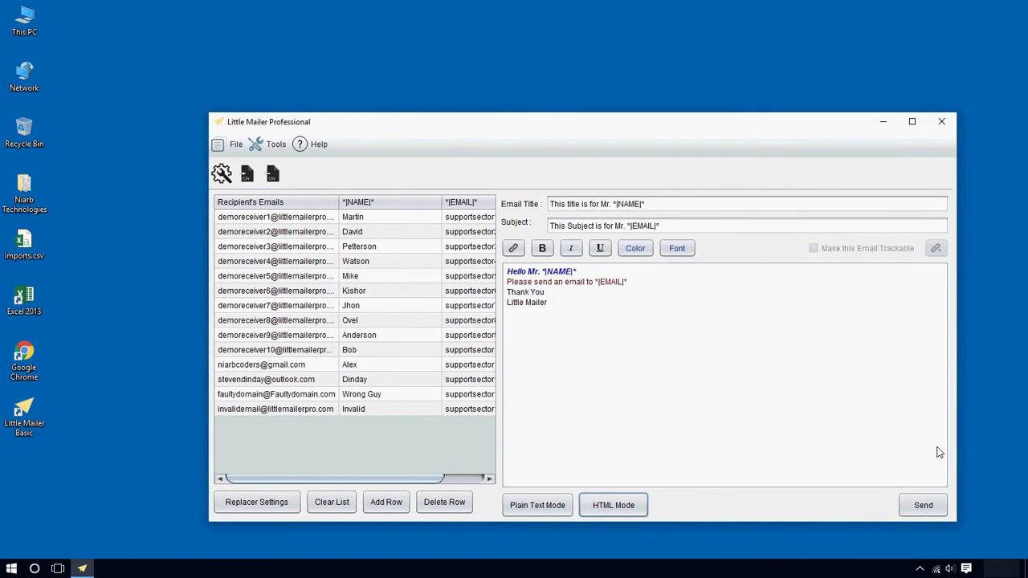
click(941, 121)
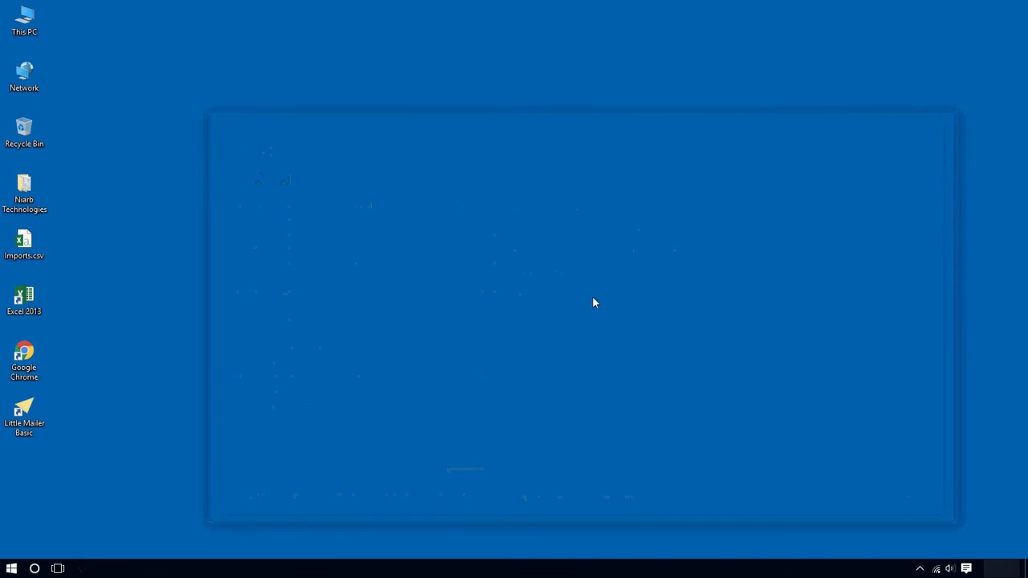